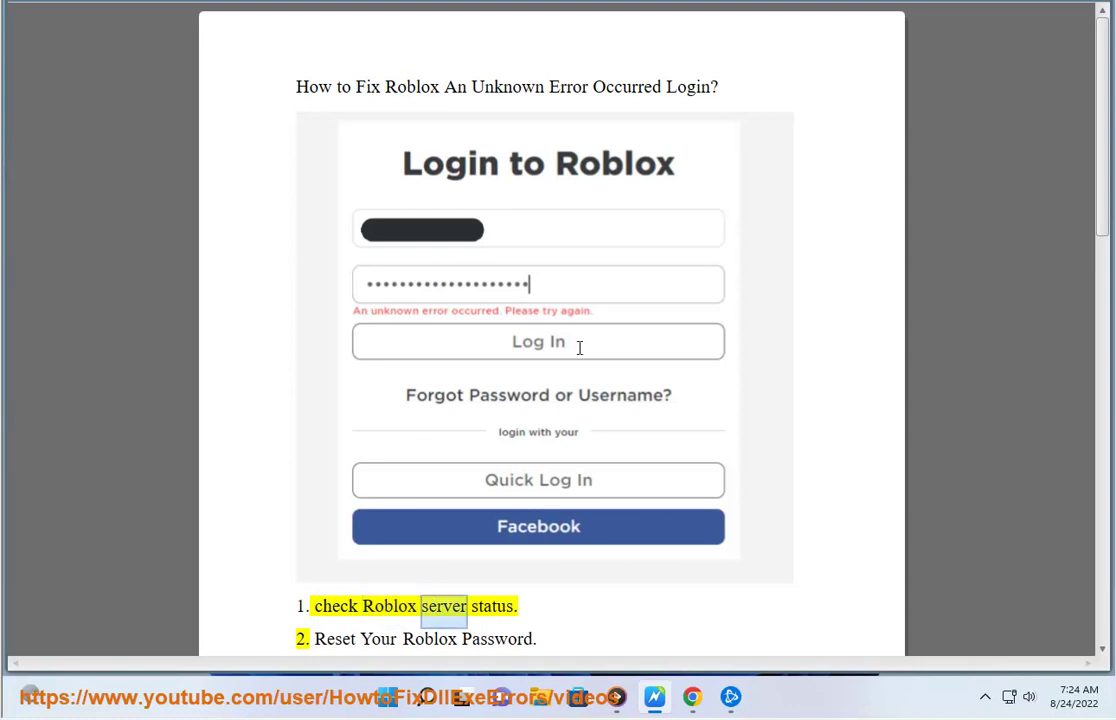
Step: Copy "Roblox server status" from the first tip in the document and search Google for it in a new Chrome tab
scroll(452, 325, down, 1)
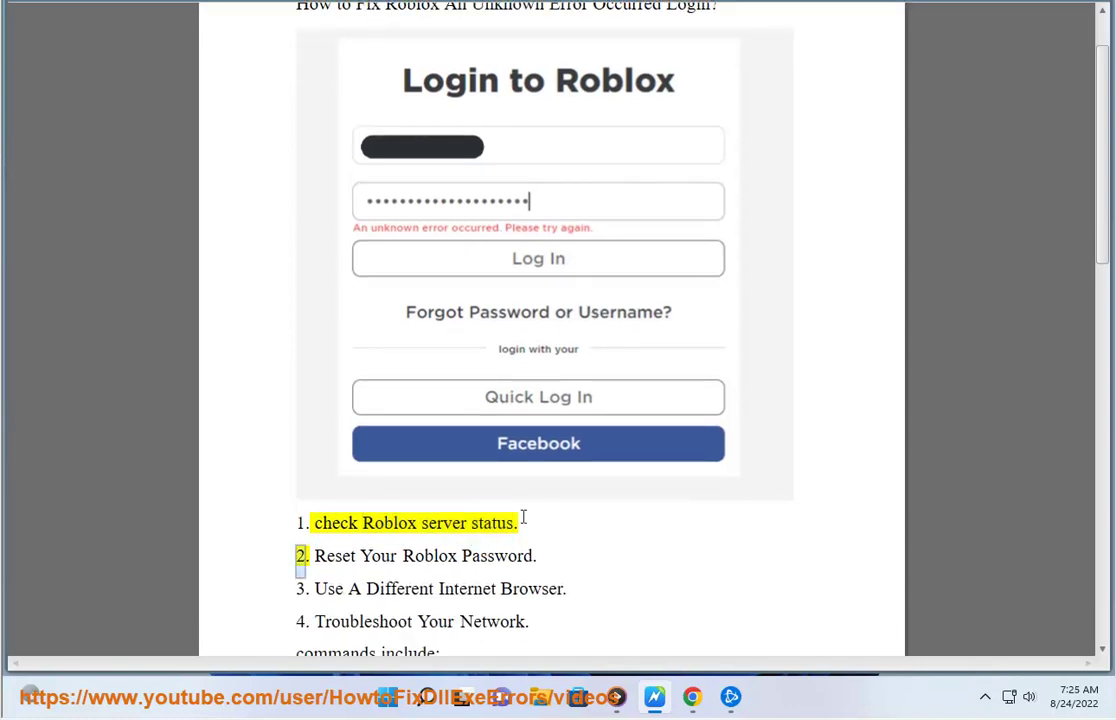
drag(522, 518, 367, 524)
key(ctrl+c)
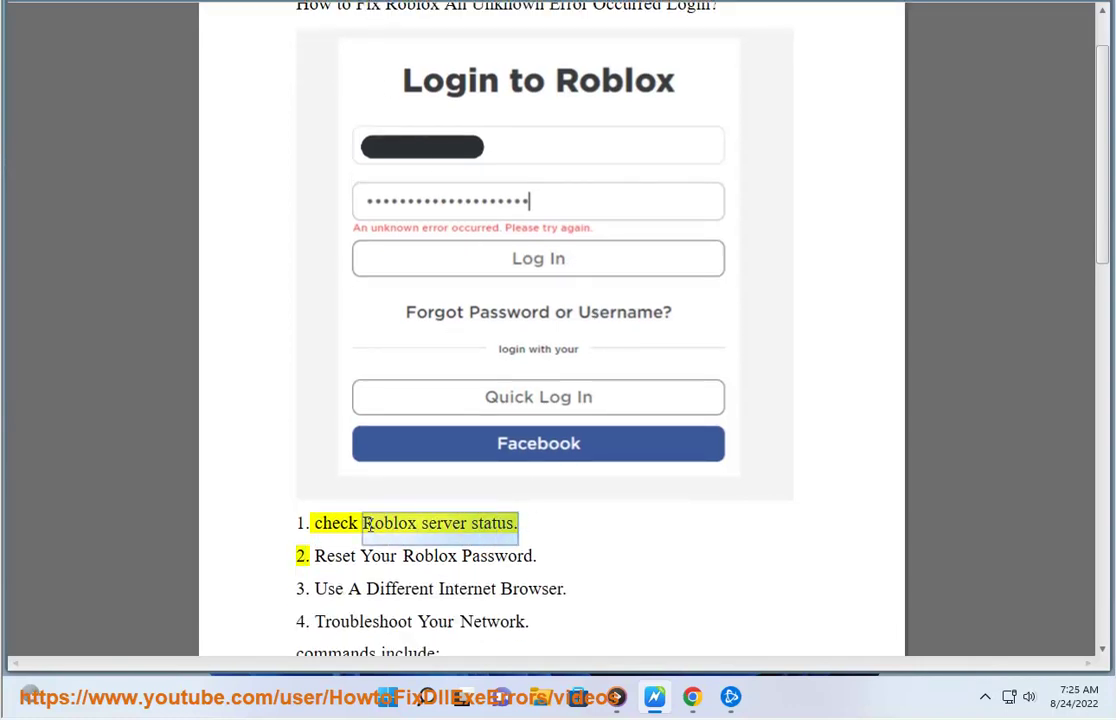
click(692, 700)
click(275, 40)
key(ctrl+v)
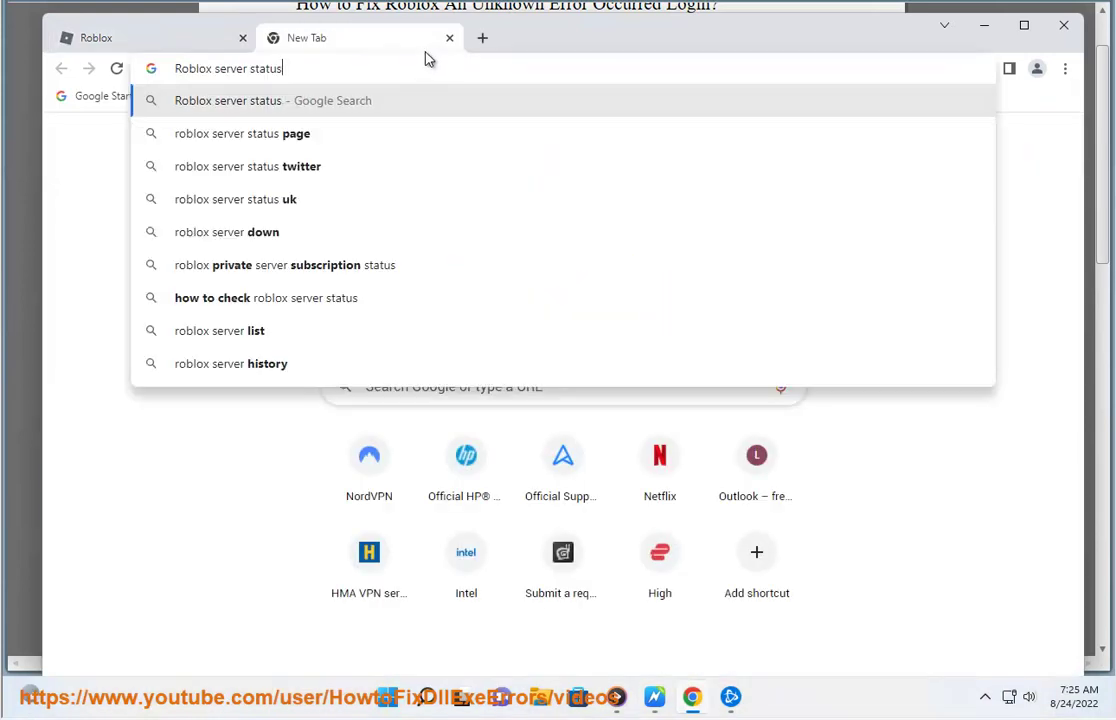
key(Return)
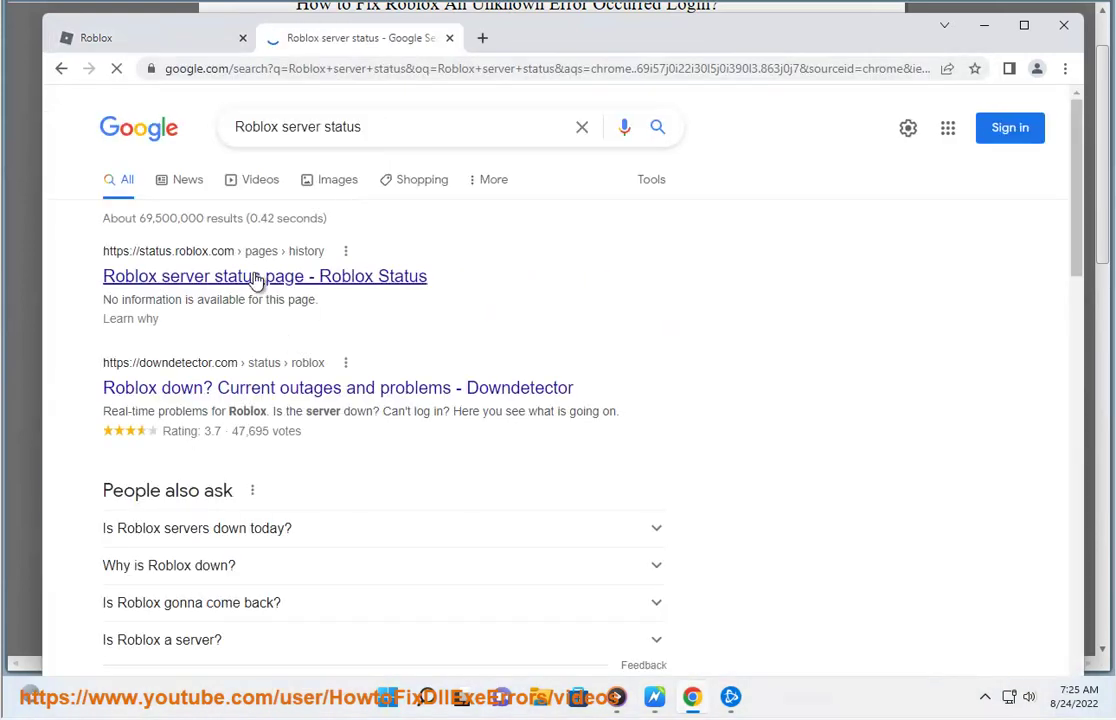
Step: Open the Roblox server status page from the search results and look through its status history
click(259, 279)
click(313, 40)
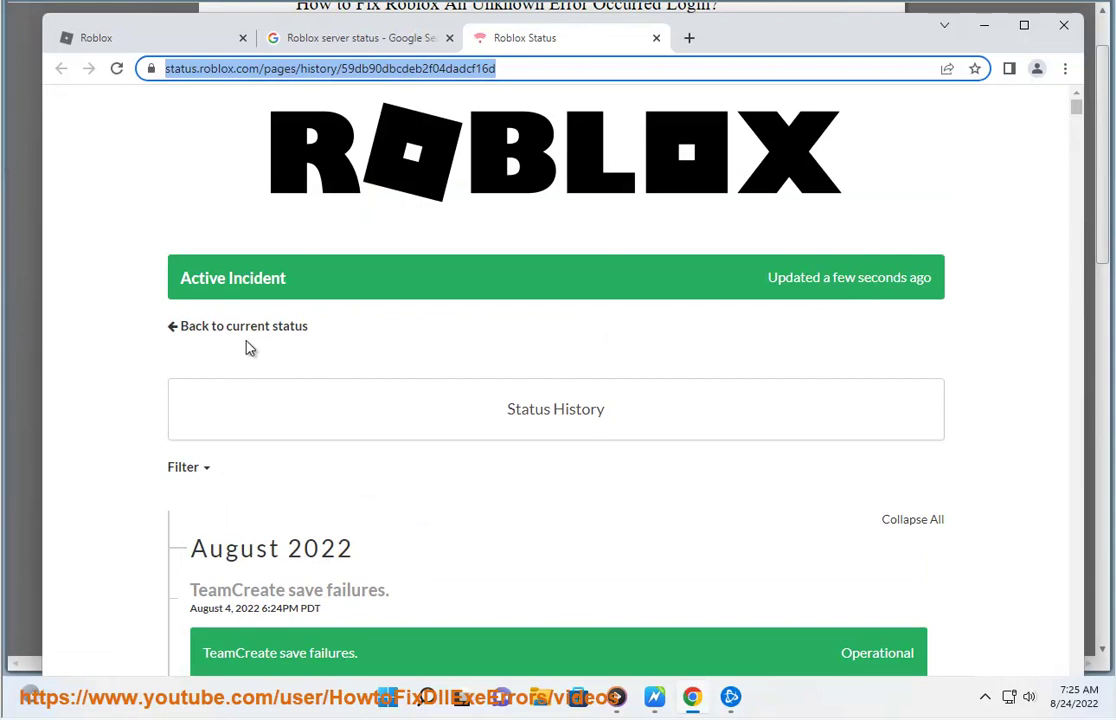
scroll(240, 428, down, 2)
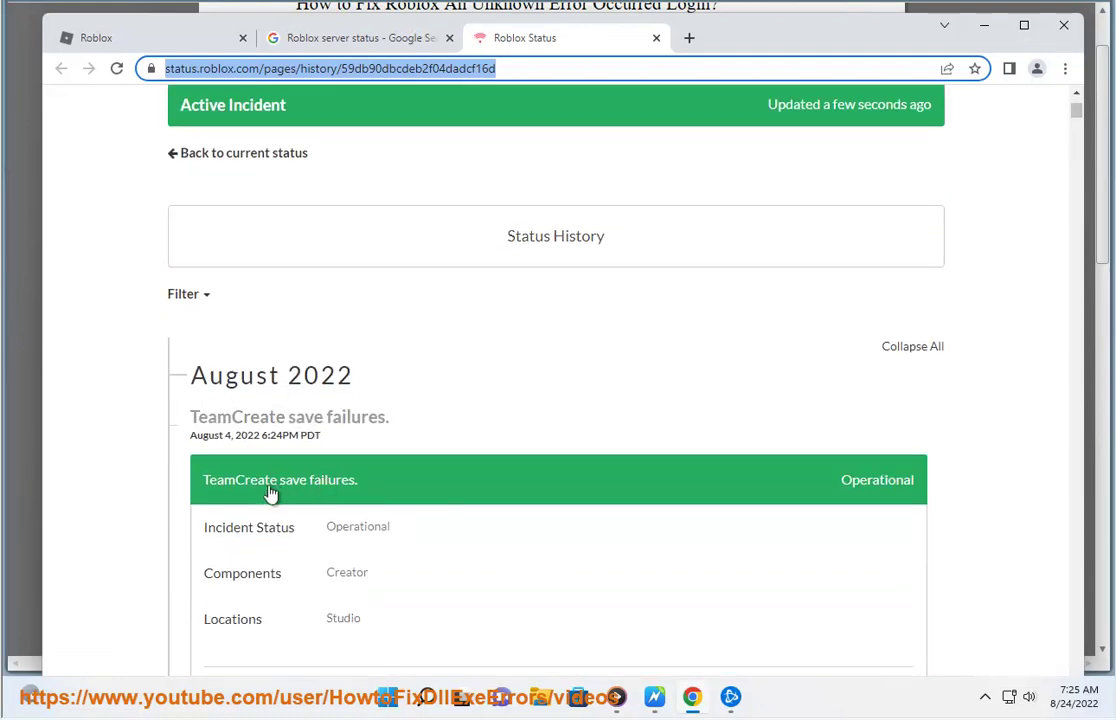
scroll(737, 498, down, 2)
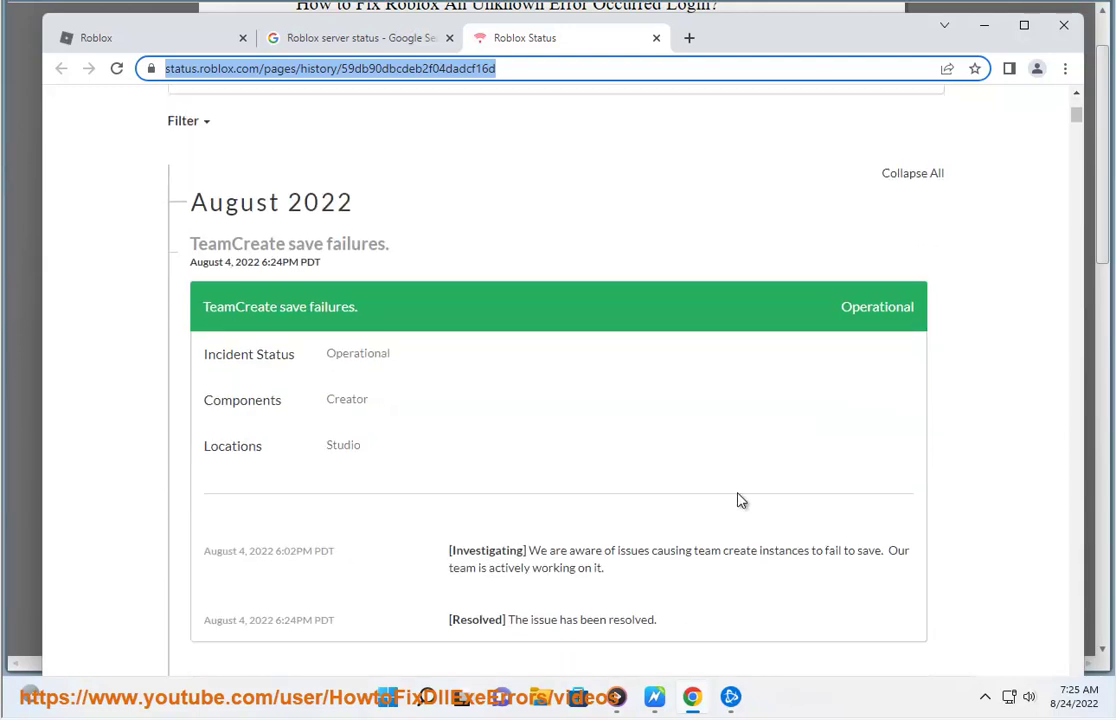
Step: Collapse all status history entries, expand the August 4, 2022 TeamCreate save failures incident, and minimize Chrome
scroll(804, 403, up, 2)
click(918, 348)
click(918, 348)
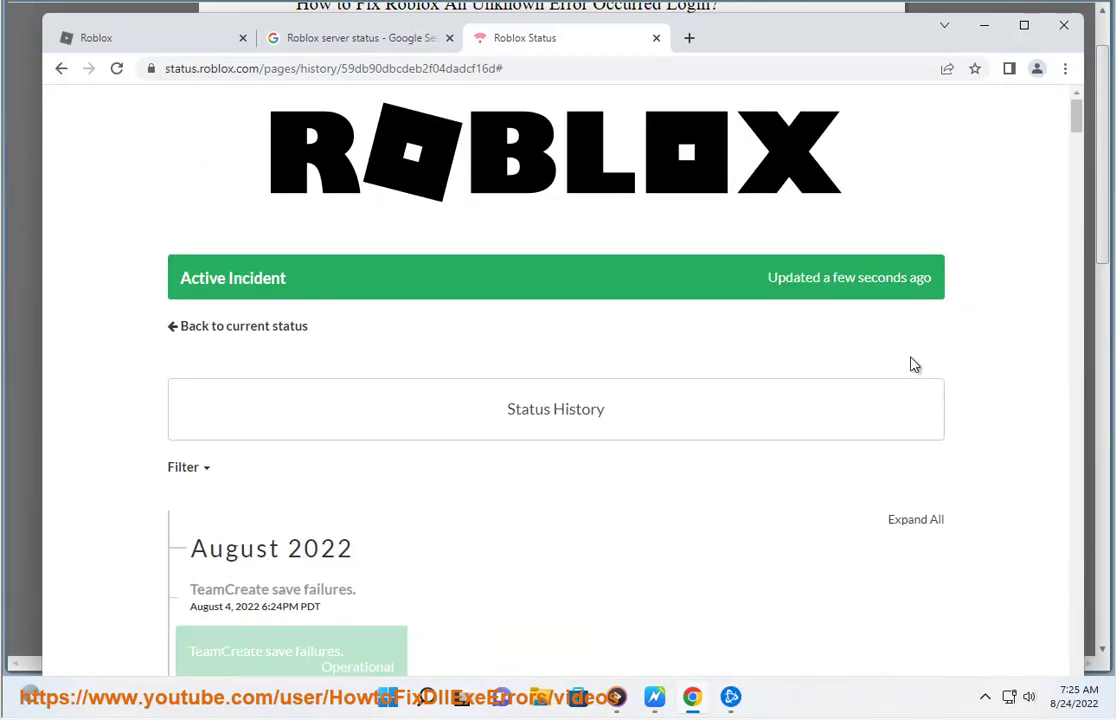
scroll(730, 520, down, 2)
scroll(285, 295, down, 2)
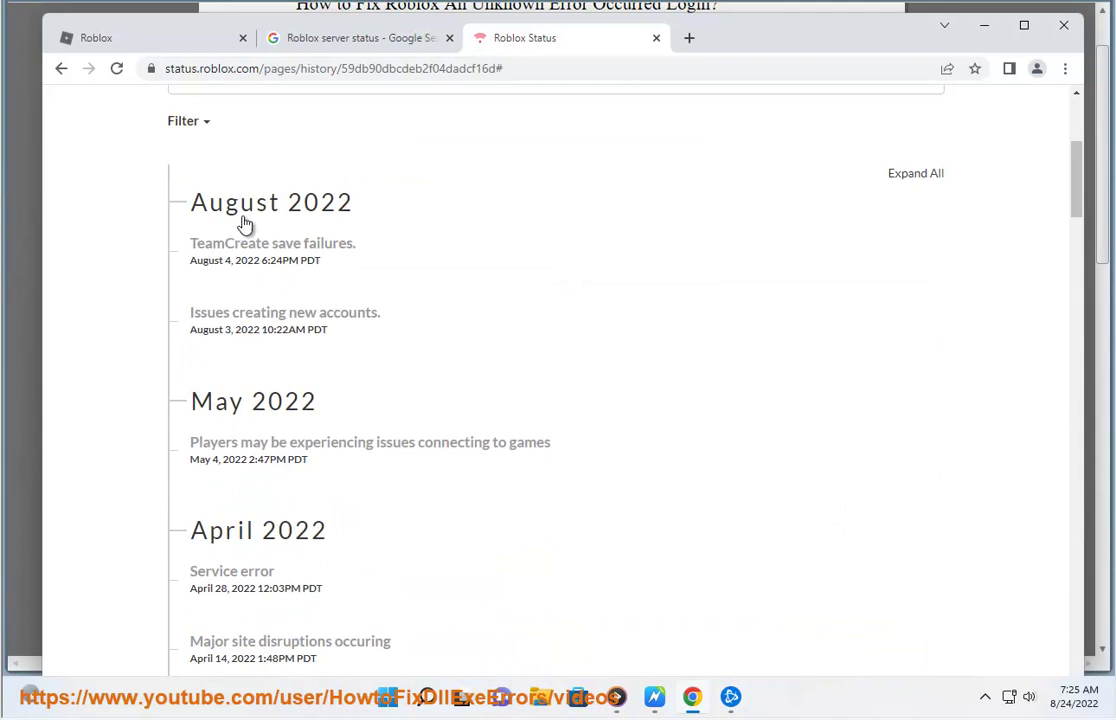
click(196, 272)
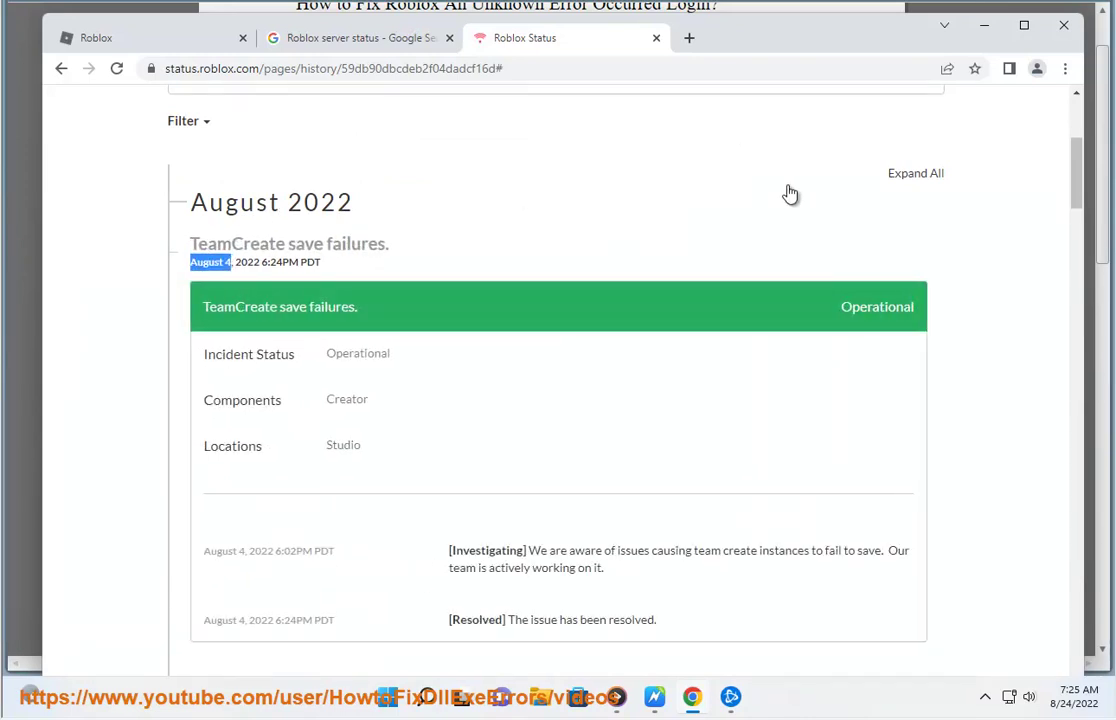
click(984, 25)
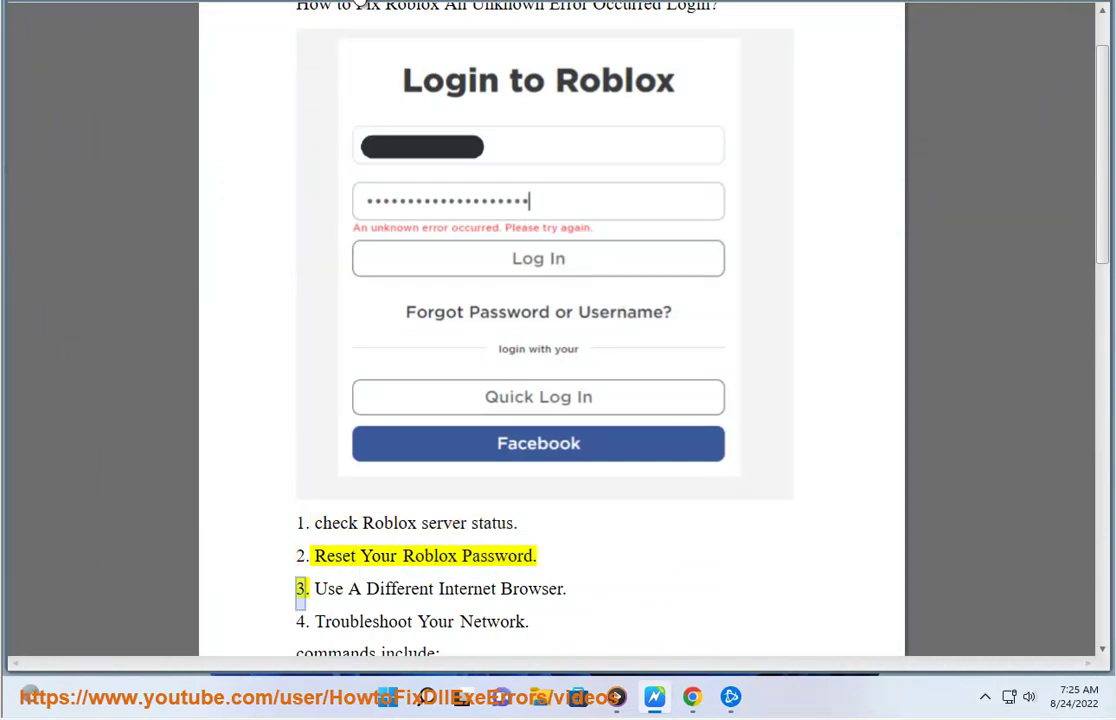
Step: Return to the Roblox home page in Chrome and open its login page
click(692, 697)
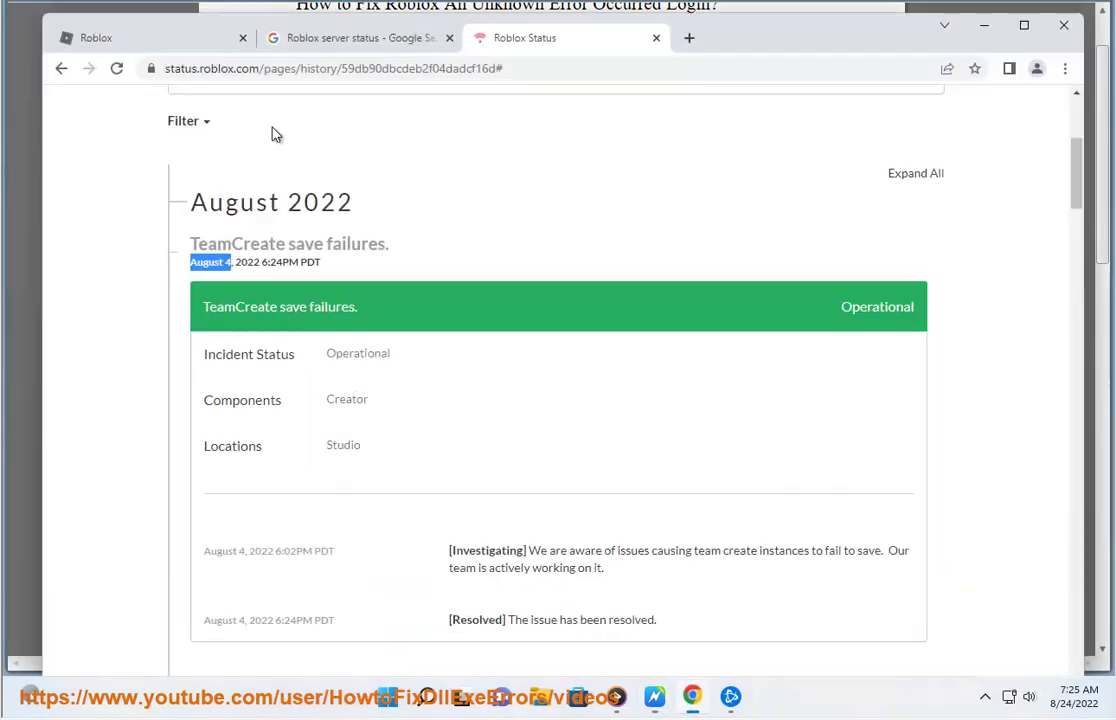
click(172, 40)
scroll(851, 293, down, 2)
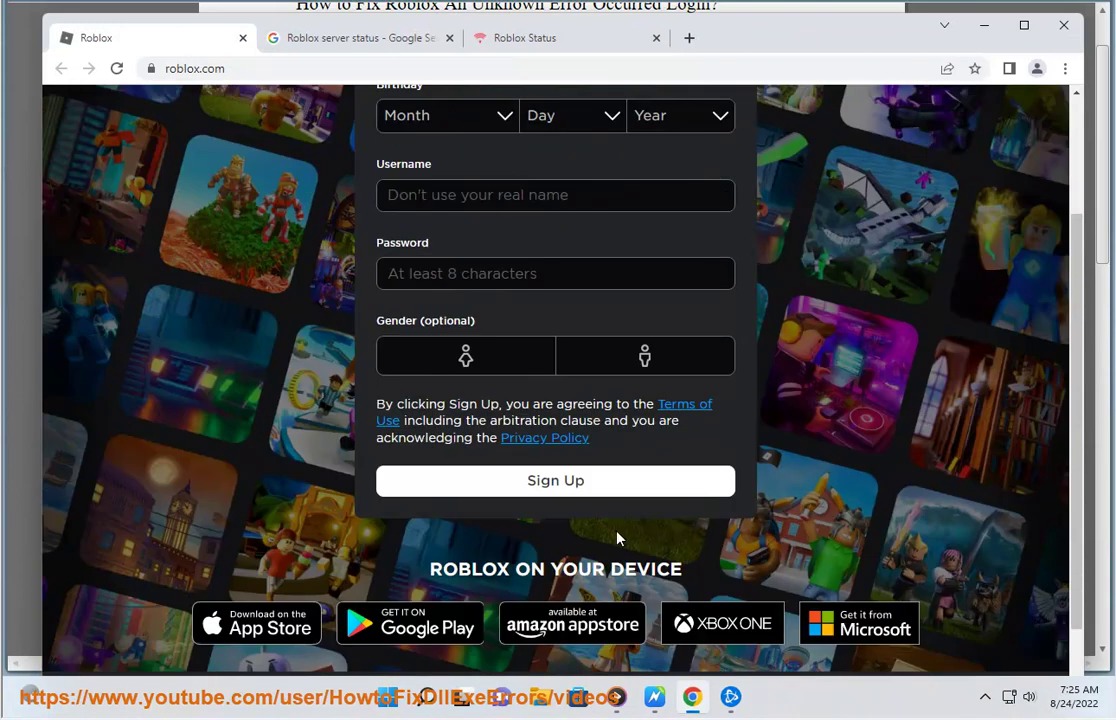
scroll(986, 179, up, 2)
click(1004, 124)
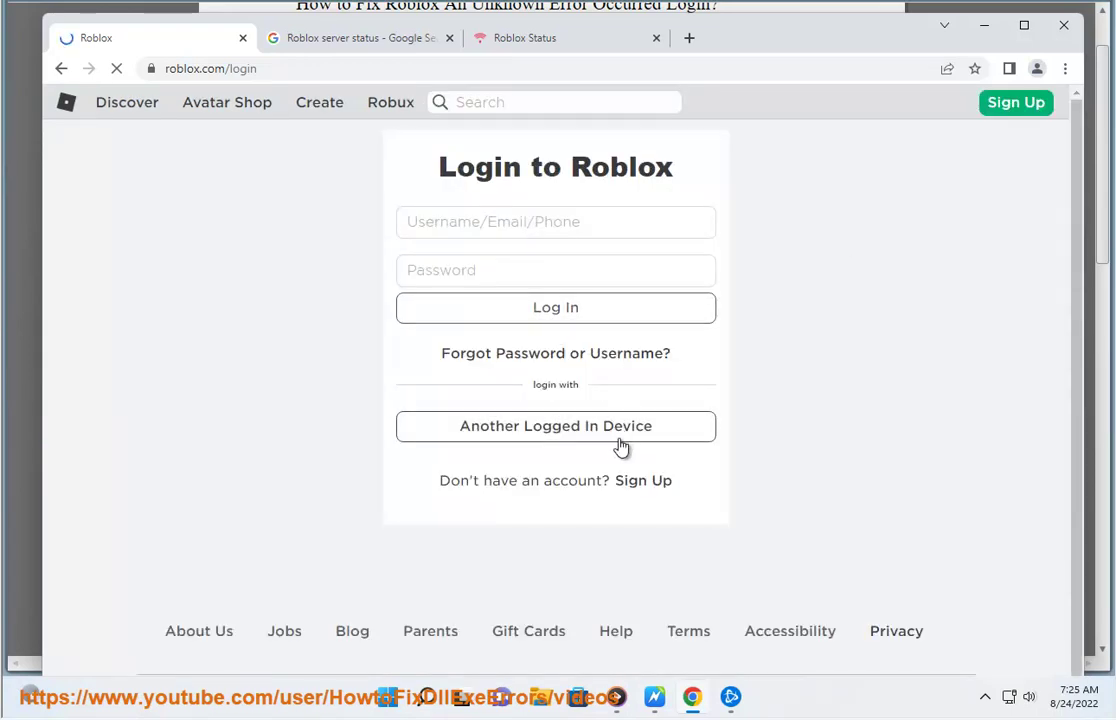
Step: Open the Forgot Password or Username page in a new tab, highlight the email reset instruction, and minimize Chrome
right_click(556, 359)
click(563, 367)
click(341, 40)
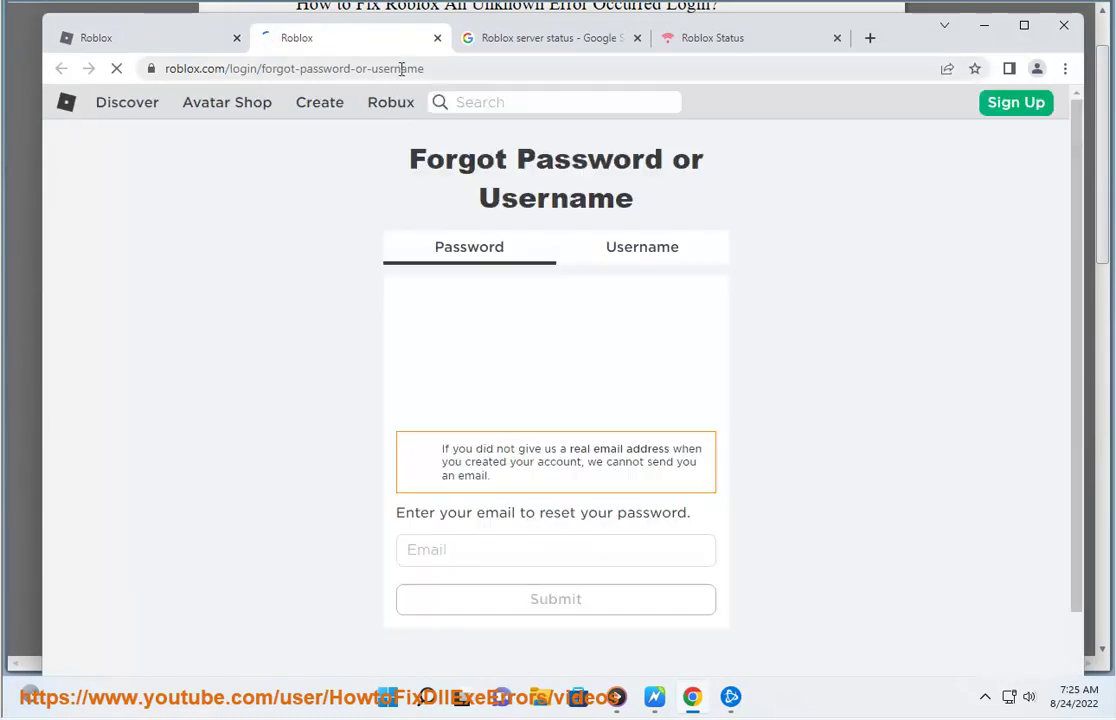
click(411, 67)
click(238, 401)
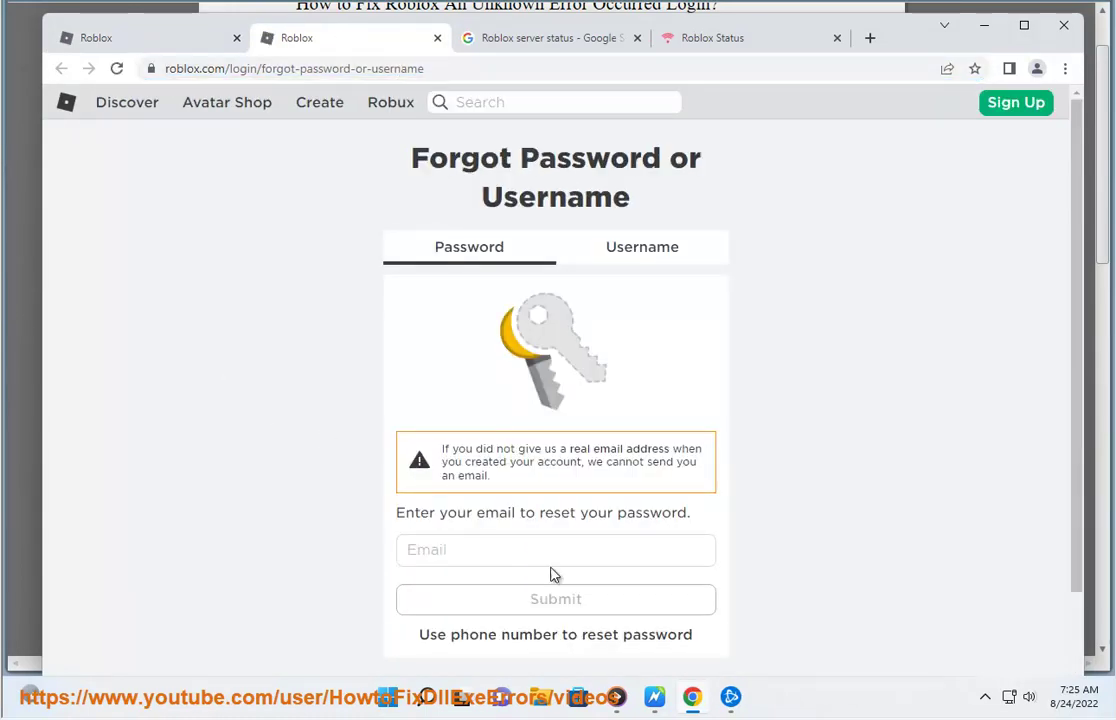
drag(518, 512, 440, 512)
click(688, 516)
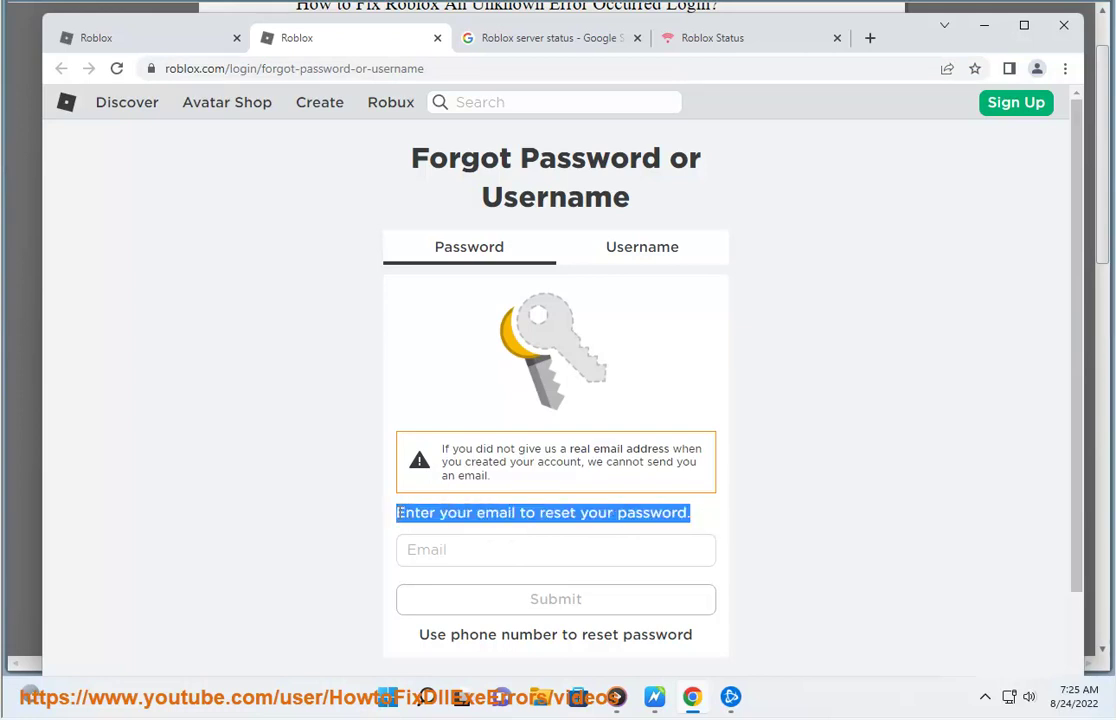
scroll(344, 471, down, 2)
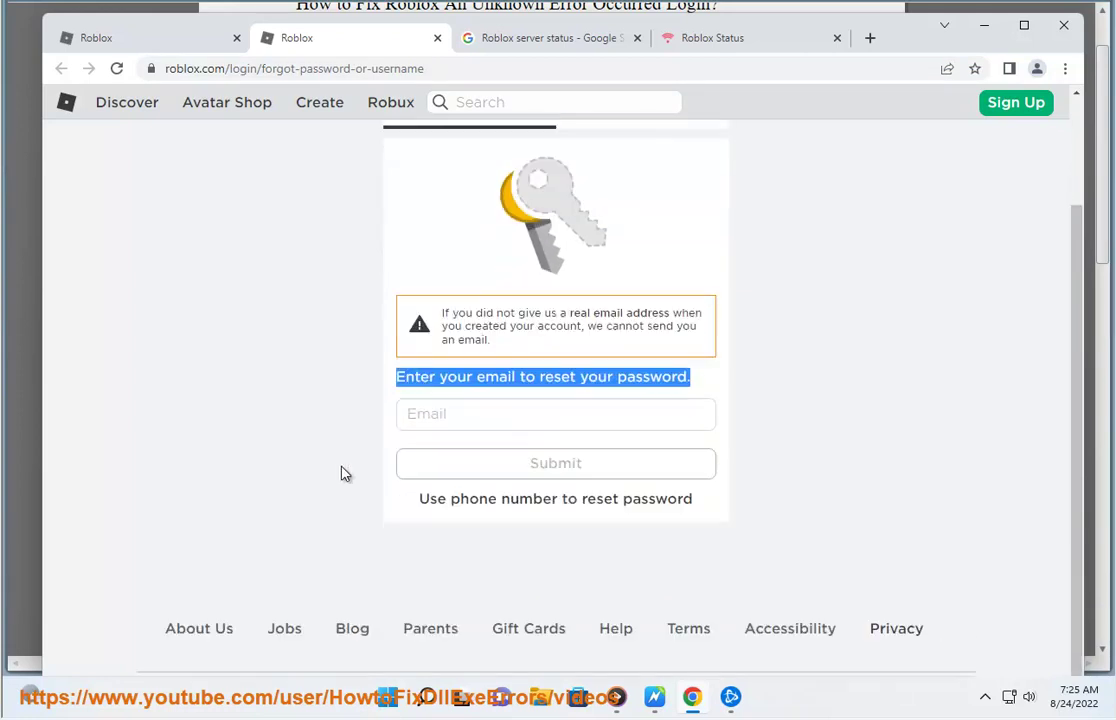
click(987, 33)
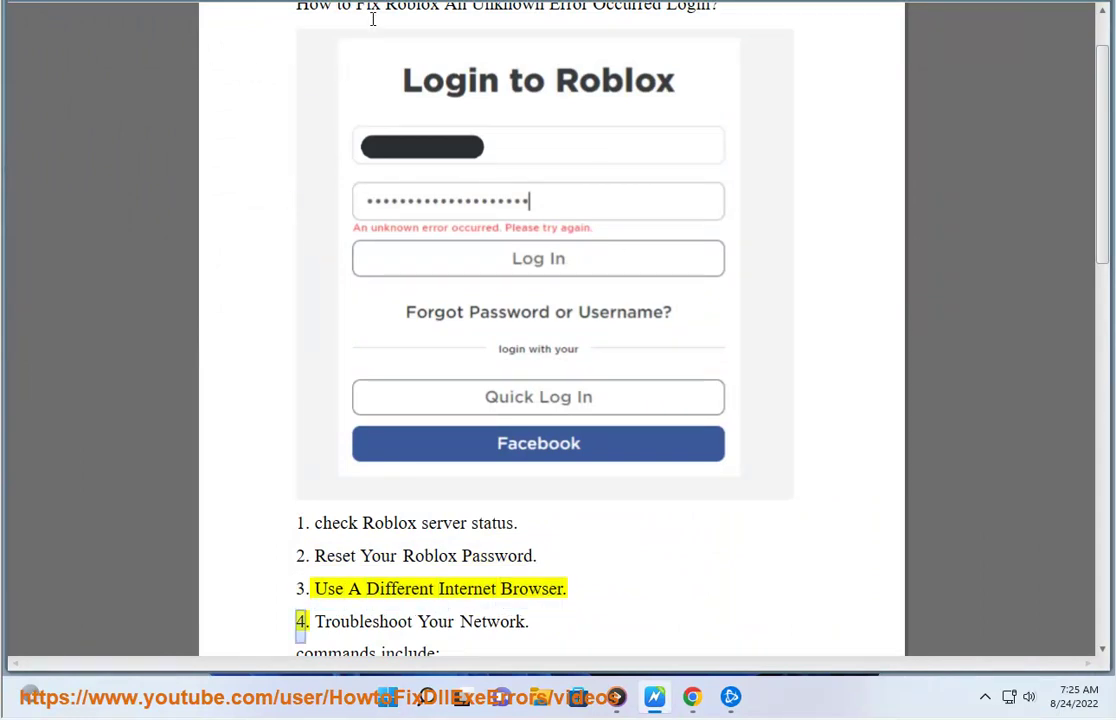
Step: Search Windows for Firefox and launch it
click(422, 697)
text(firefox)
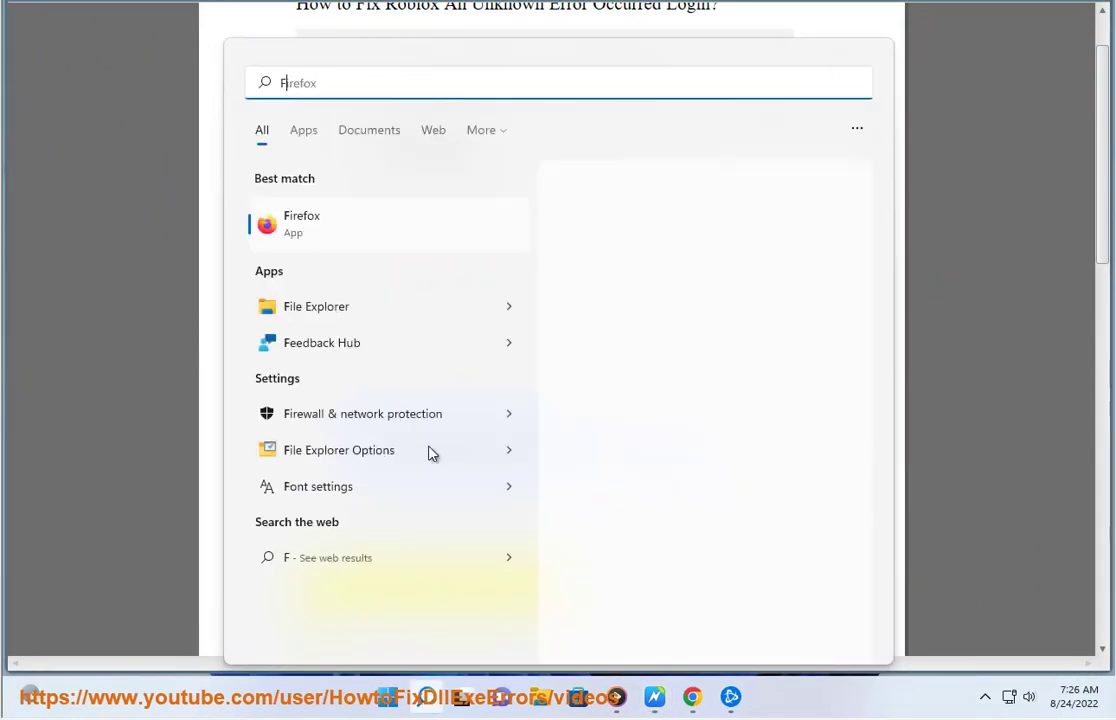
click(364, 237)
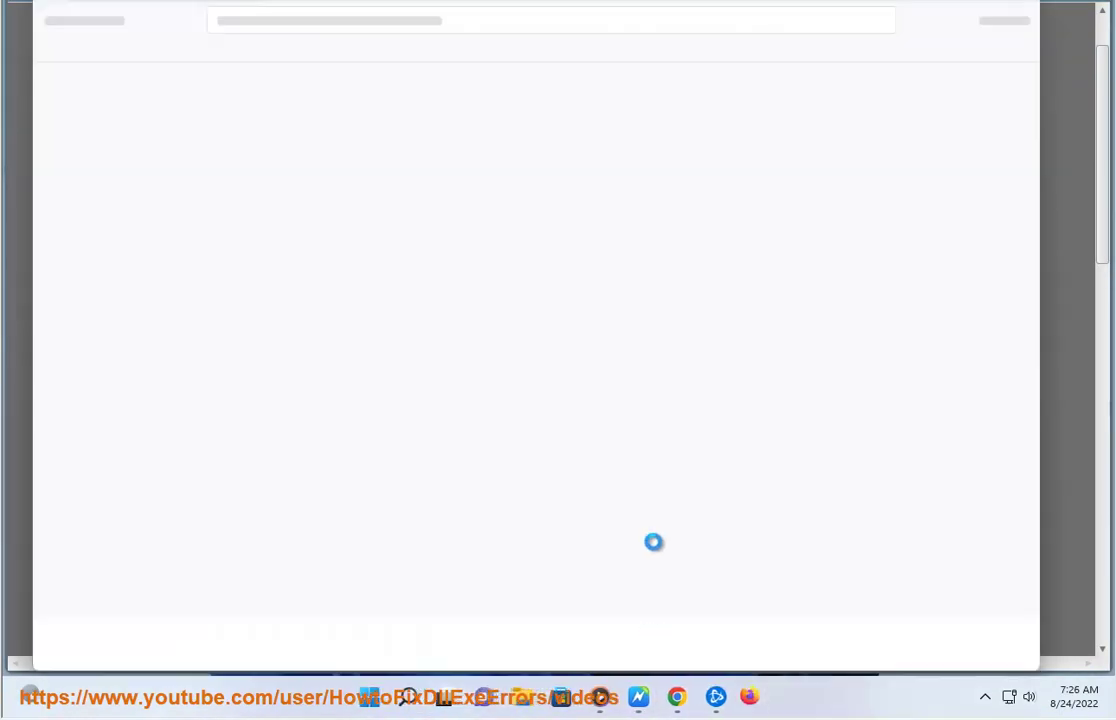
Step: Switch to Chrome and copy the address of the Roblox login page
click(674, 700)
click(279, 68)
click(183, 45)
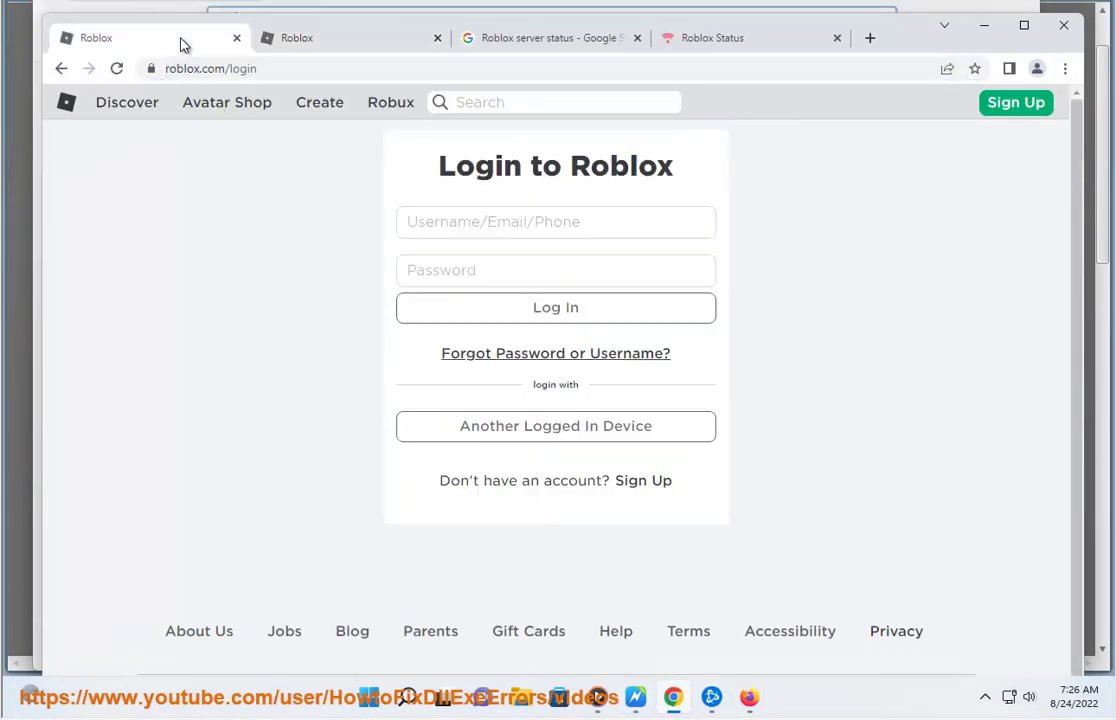
click(288, 66)
key(ctrl+c)
Step: Switch to Firefox, load the copied Roblox login address, and minimize both browser windows
click(749, 697)
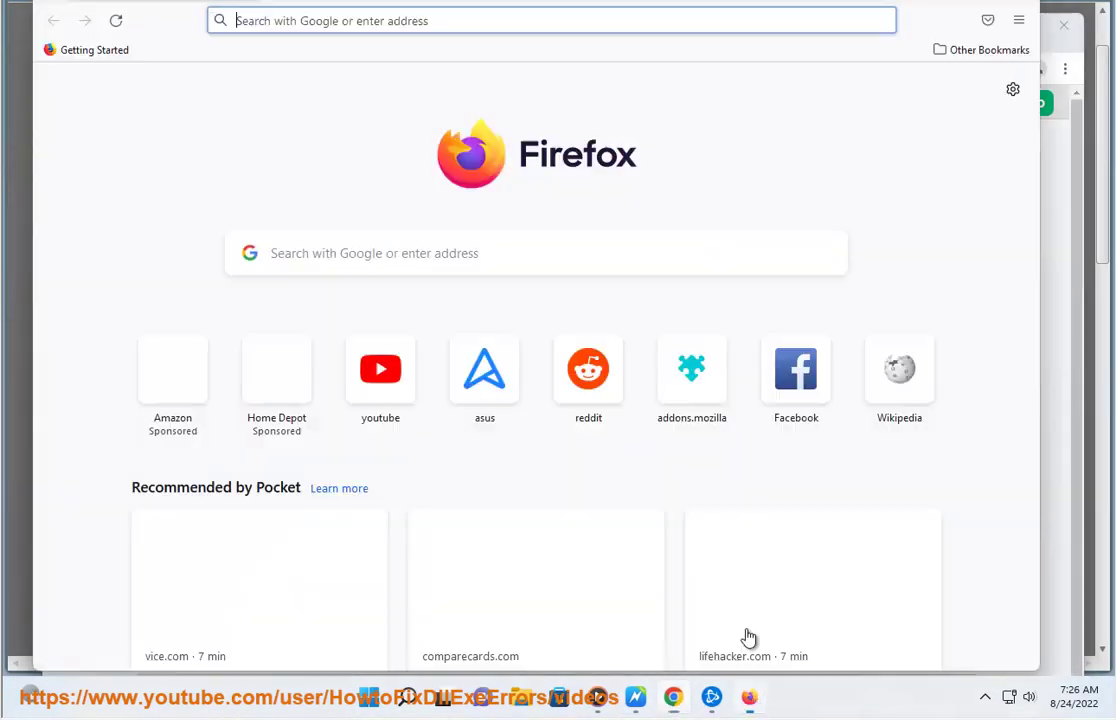
click(401, 12)
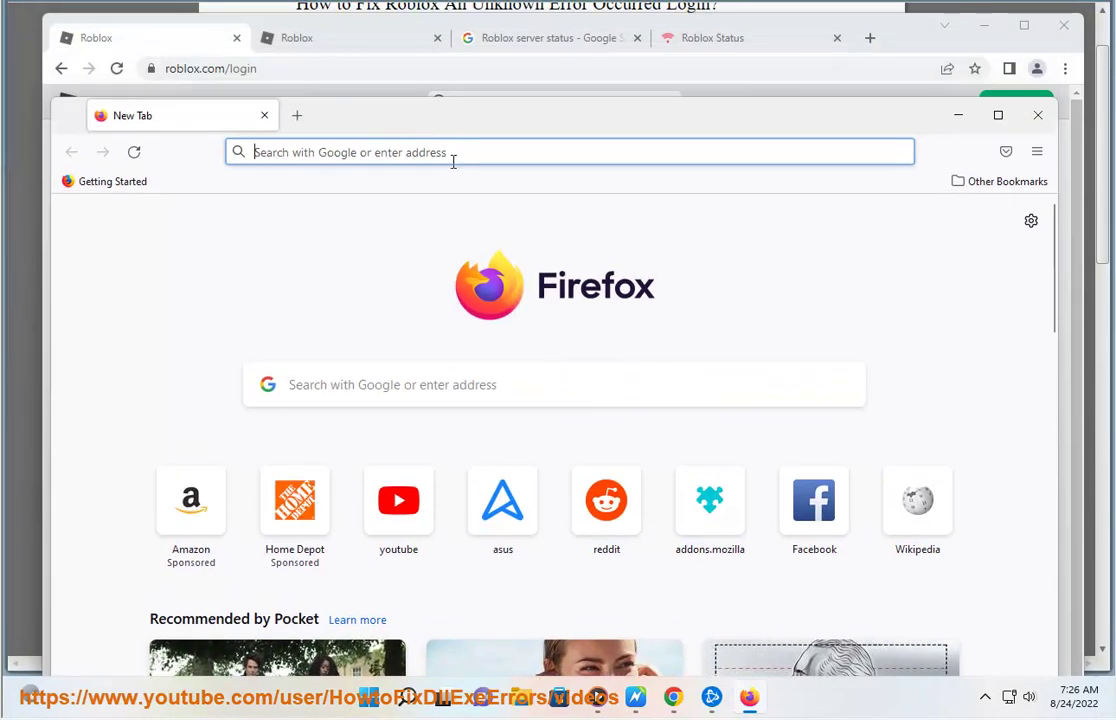
key(ctrl+v)
key(Return)
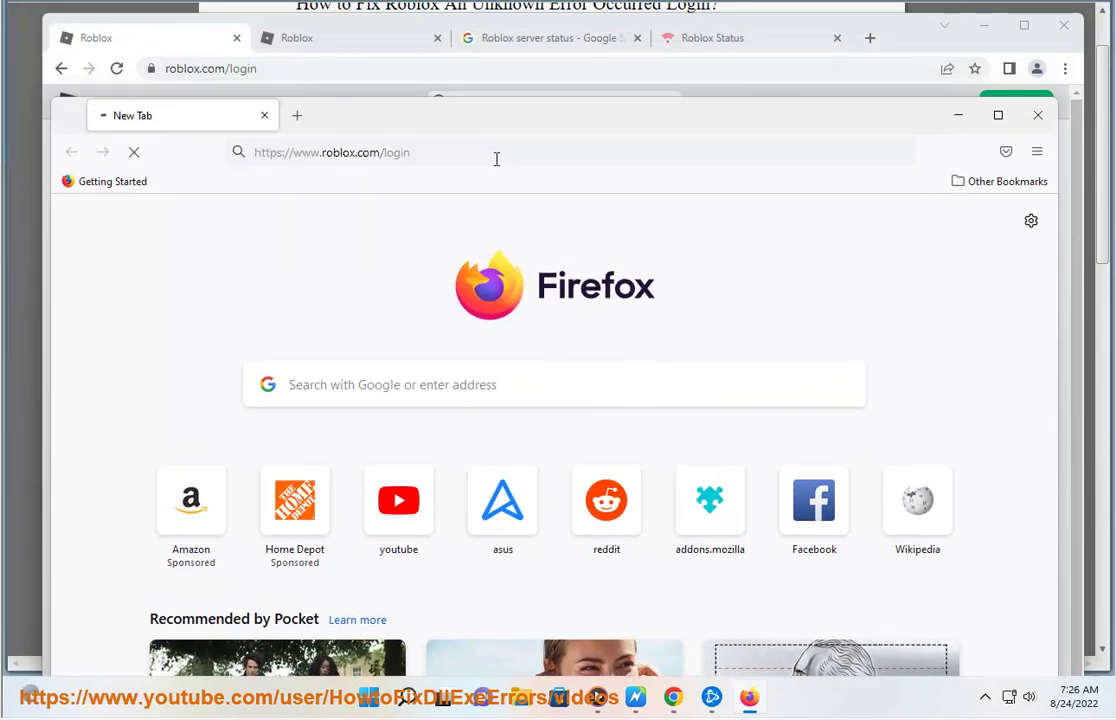
click(496, 158)
click(959, 115)
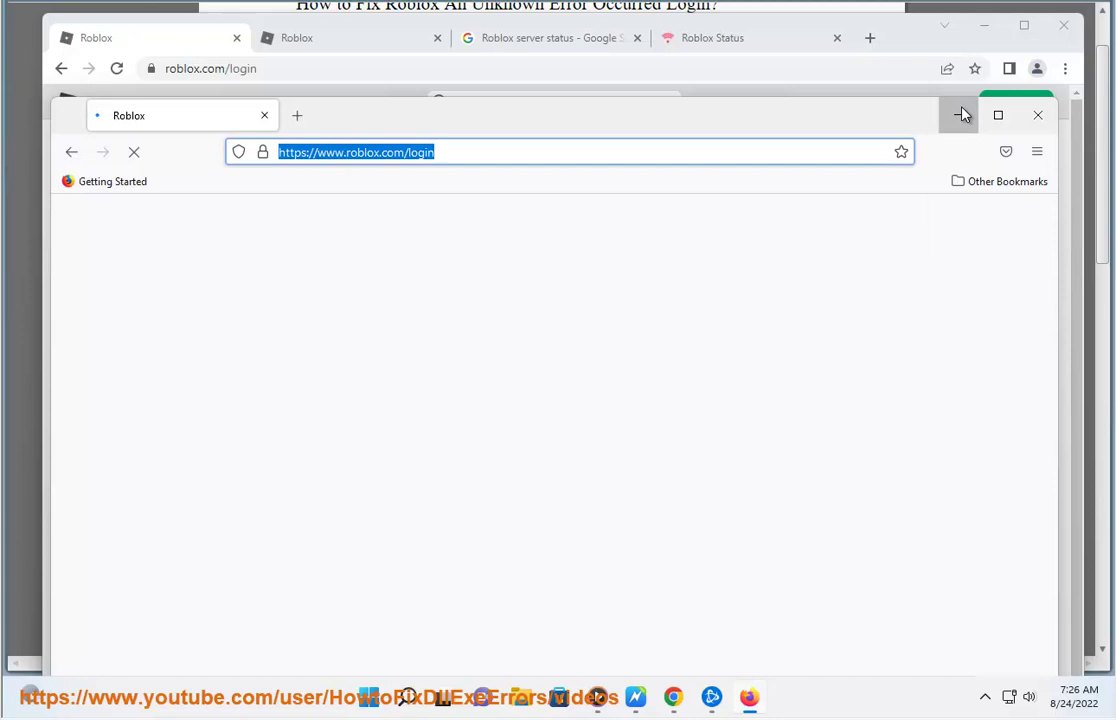
click(984, 25)
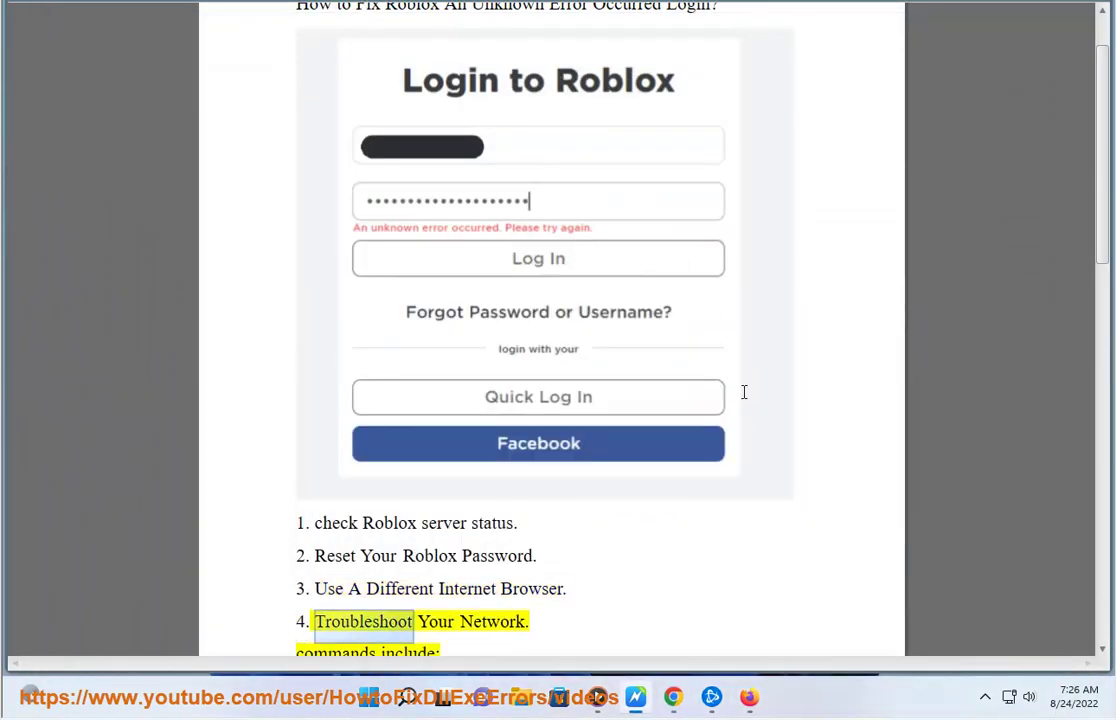
Step: Open Command Prompt as administrator to troubleshoot the network
scroll(752, 428, down, 2)
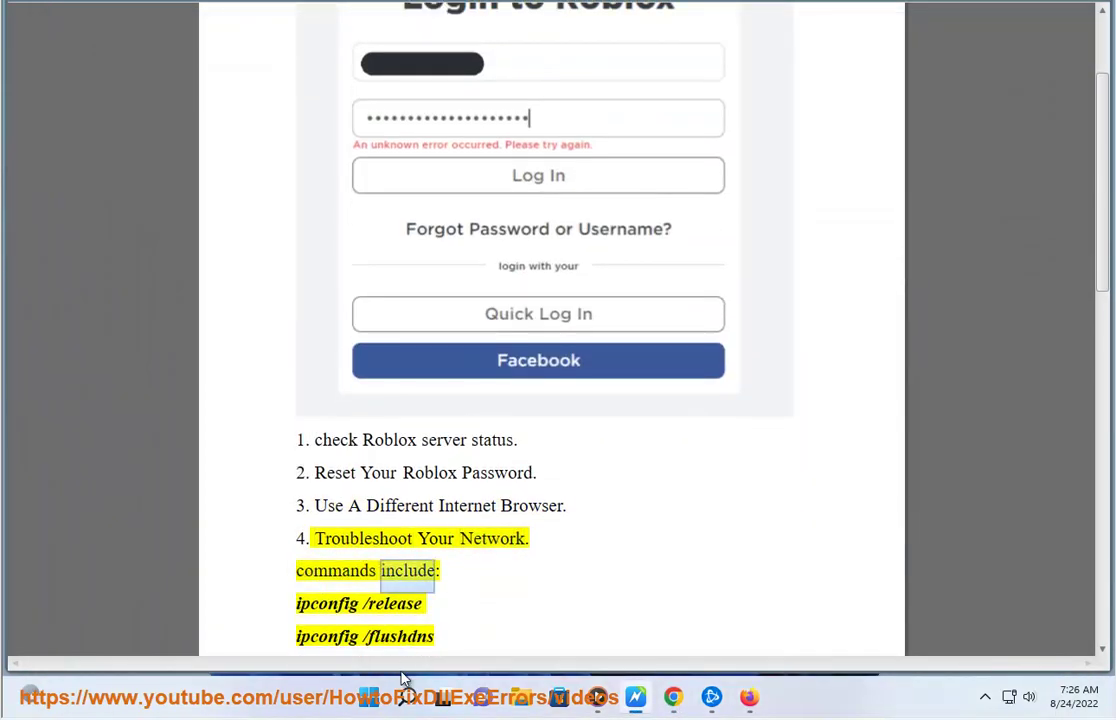
click(407, 697)
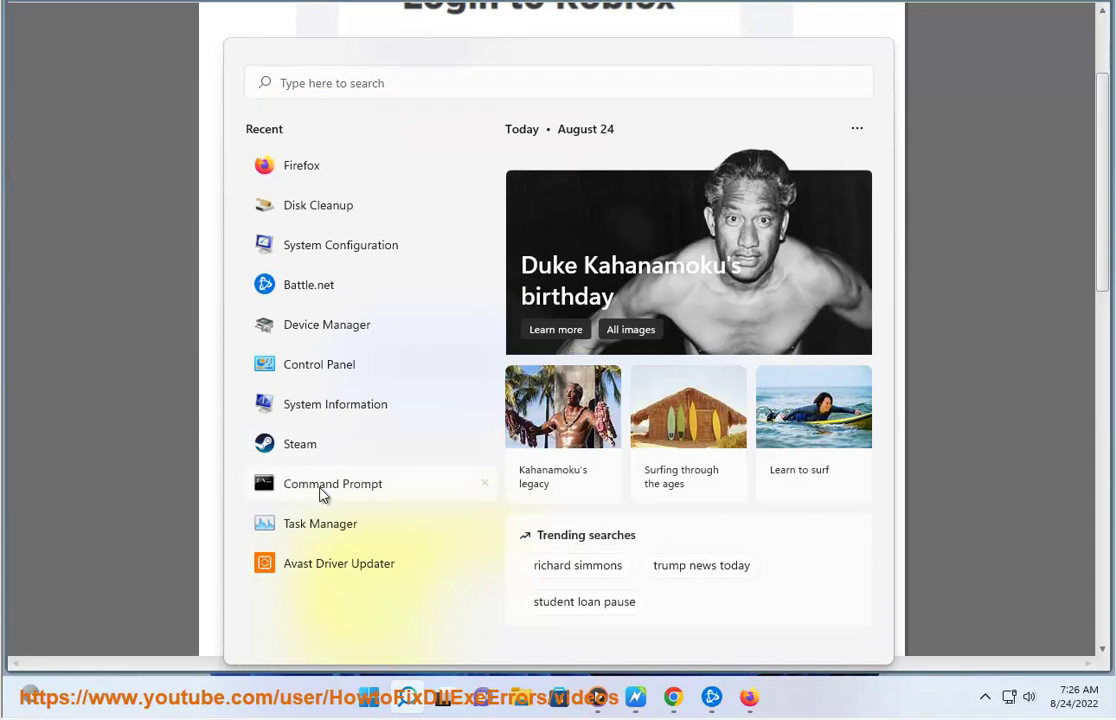
right_click(320, 488)
click(413, 508)
click(488, 460)
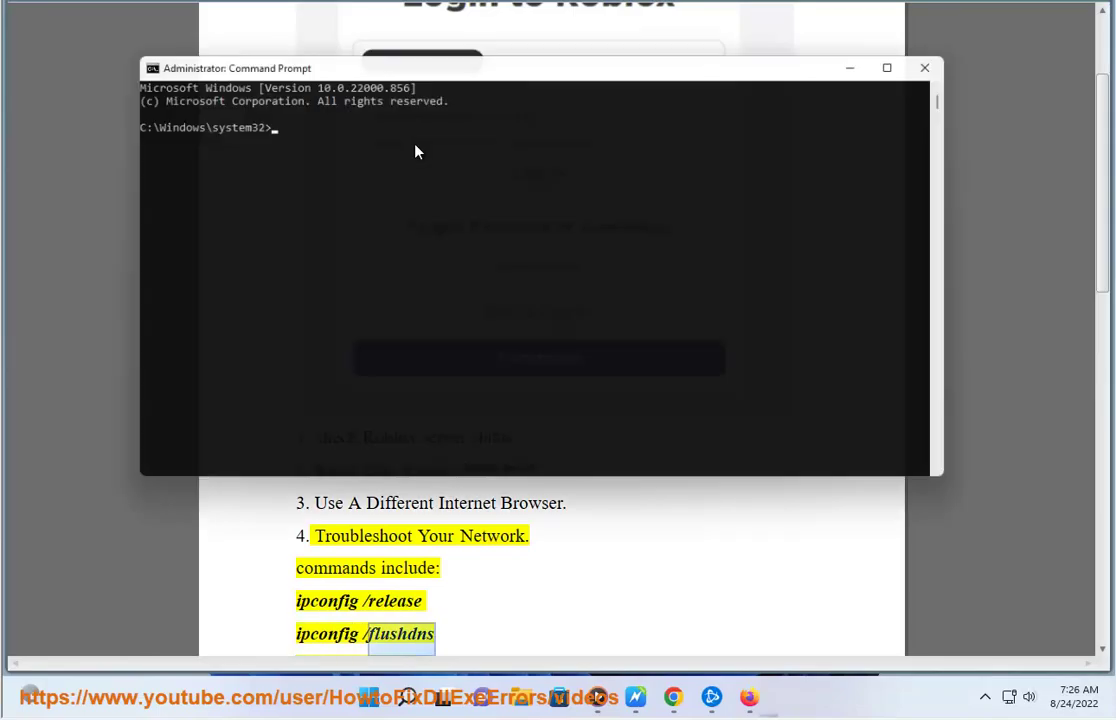
Step: Move the Command Prompt window beside the document's command list, enter the placeholder text IPCONFIG..., and close the window
drag(379, 48, 815, 192)
text(IPCON)
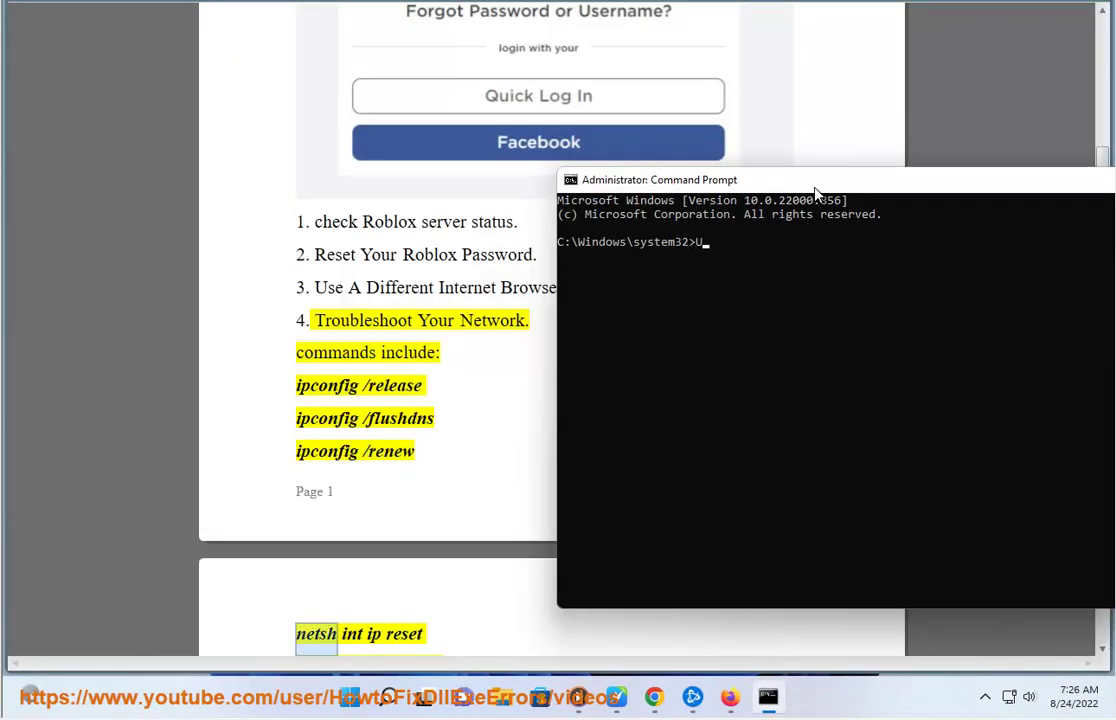
text(FIG...)
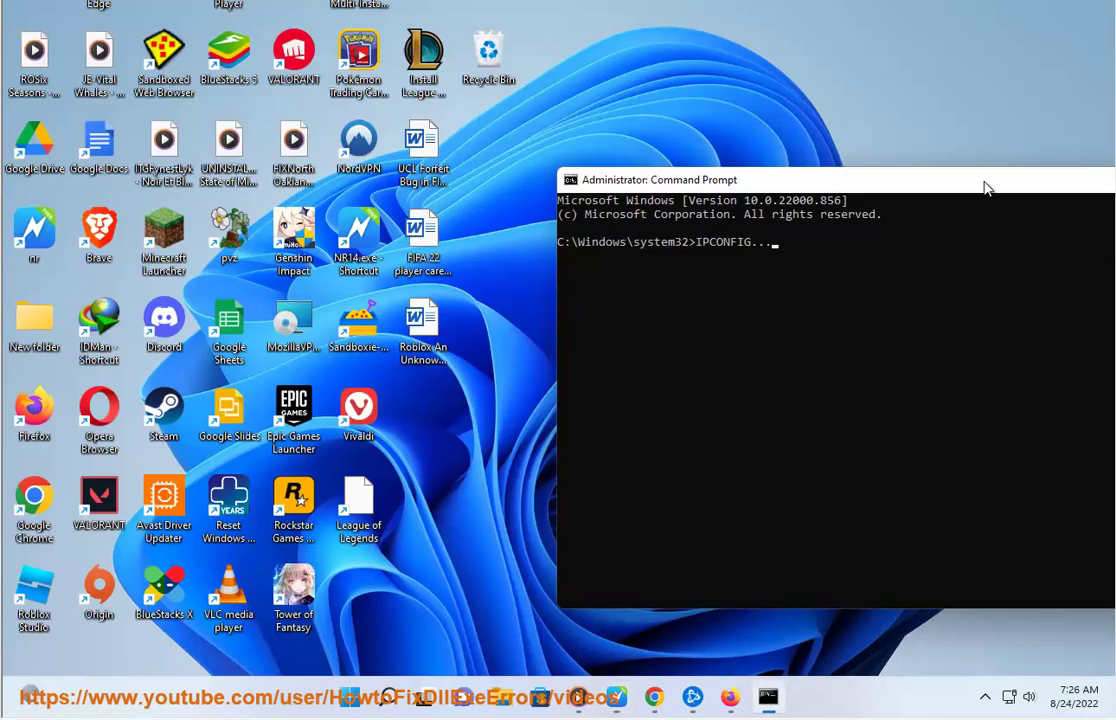
drag(985, 188, 633, 209)
click(989, 197)
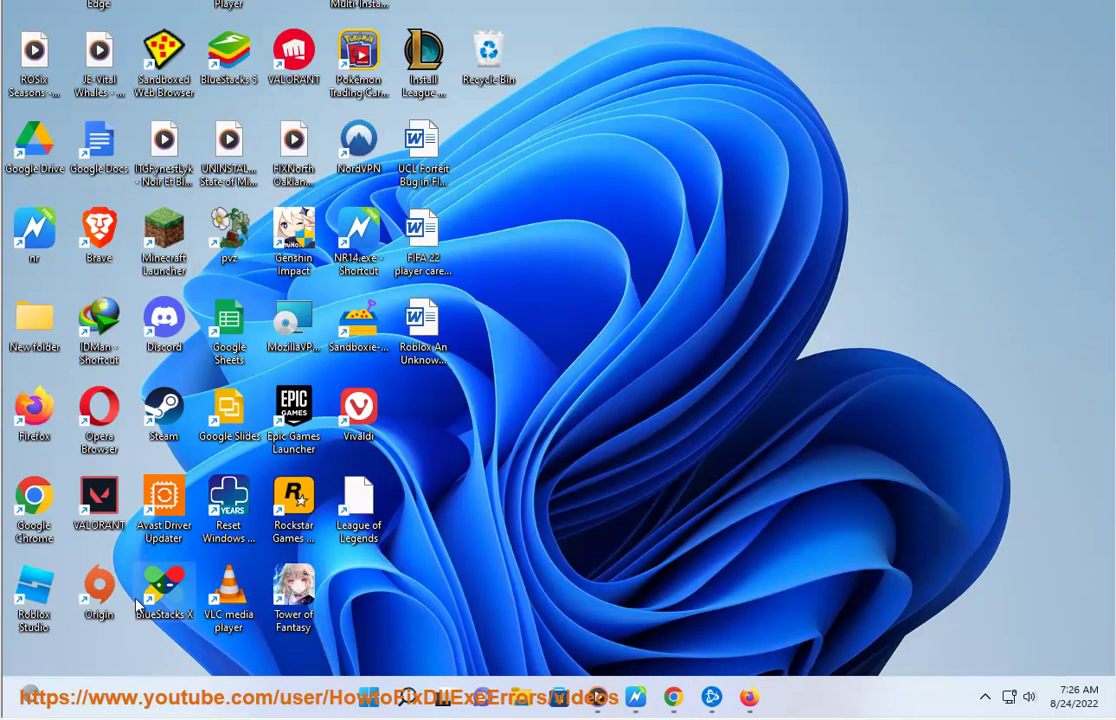
Step: Open the file location of the Roblox Studio desktop shortcut and select the Versions folder's full path
right_click(38, 596)
click(144, 389)
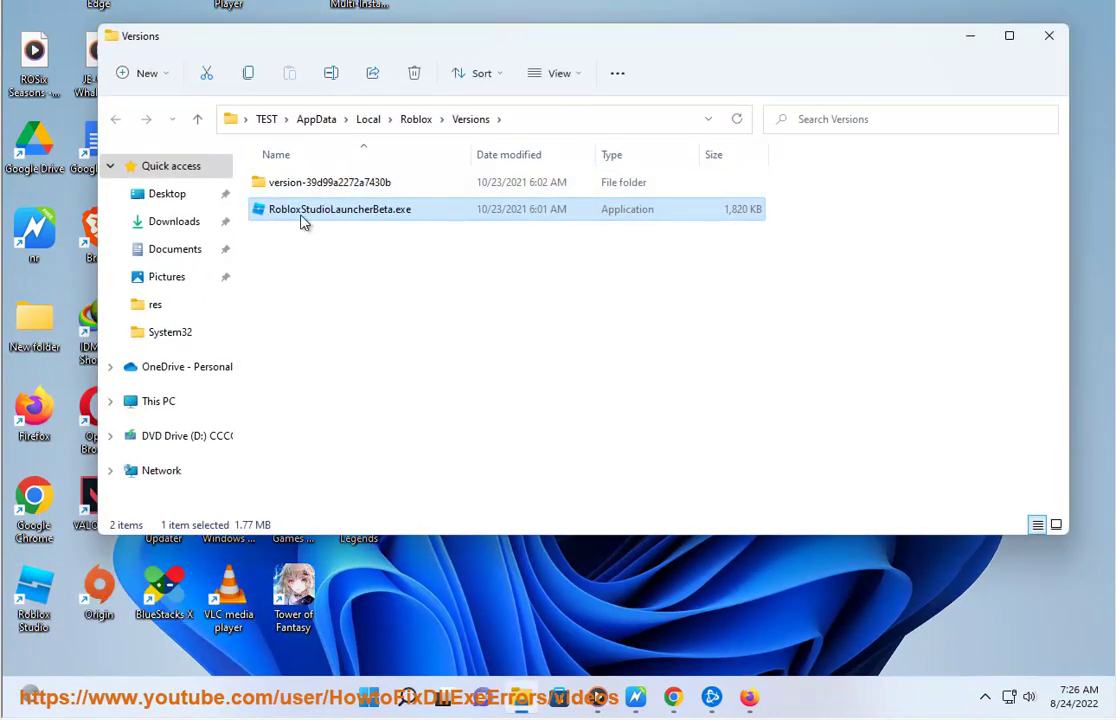
click(542, 119)
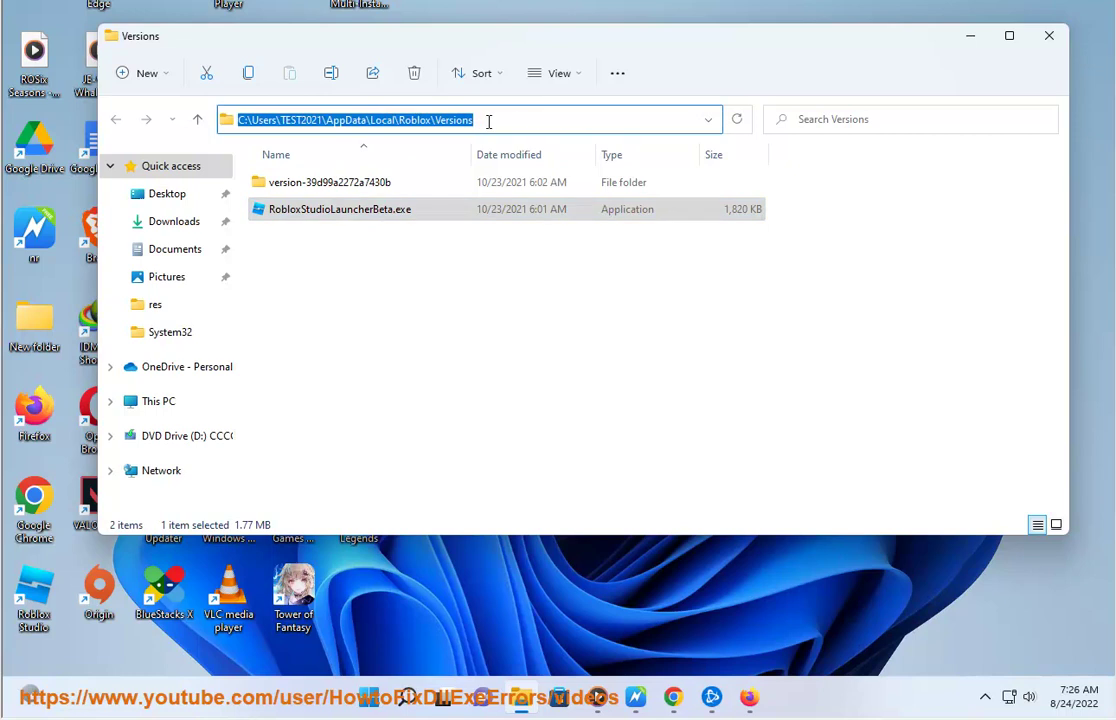
Step: Copy the location path of RobloxStudioLauncherBeta.exe from its file properties
right_click(352, 220)
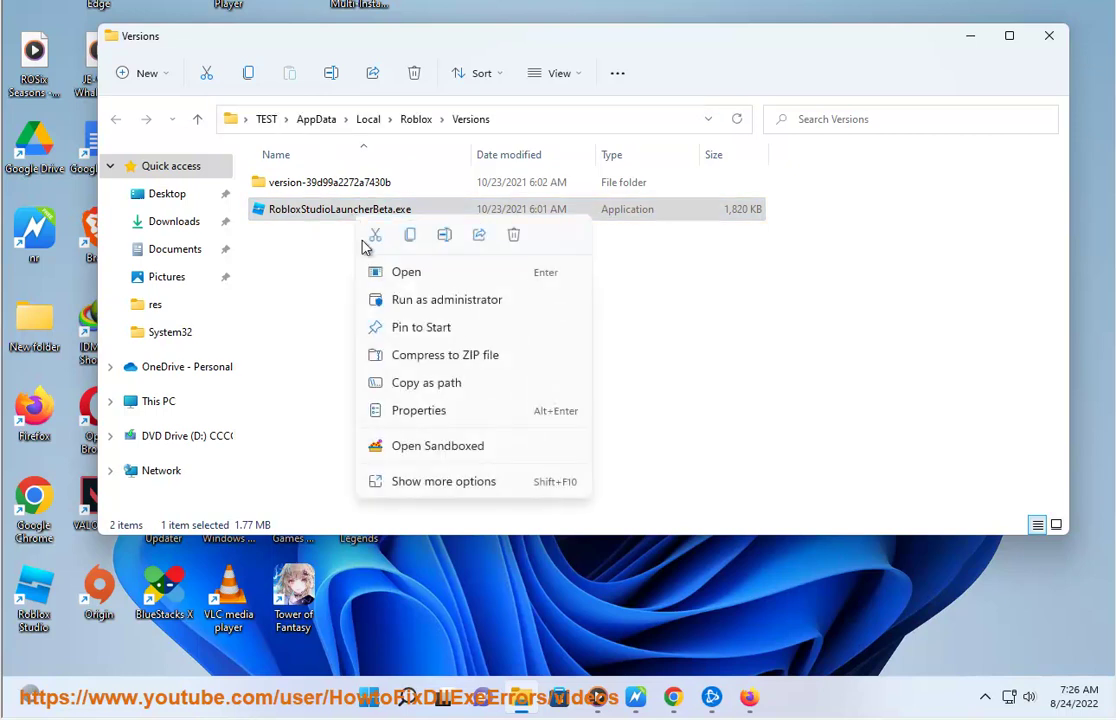
click(425, 410)
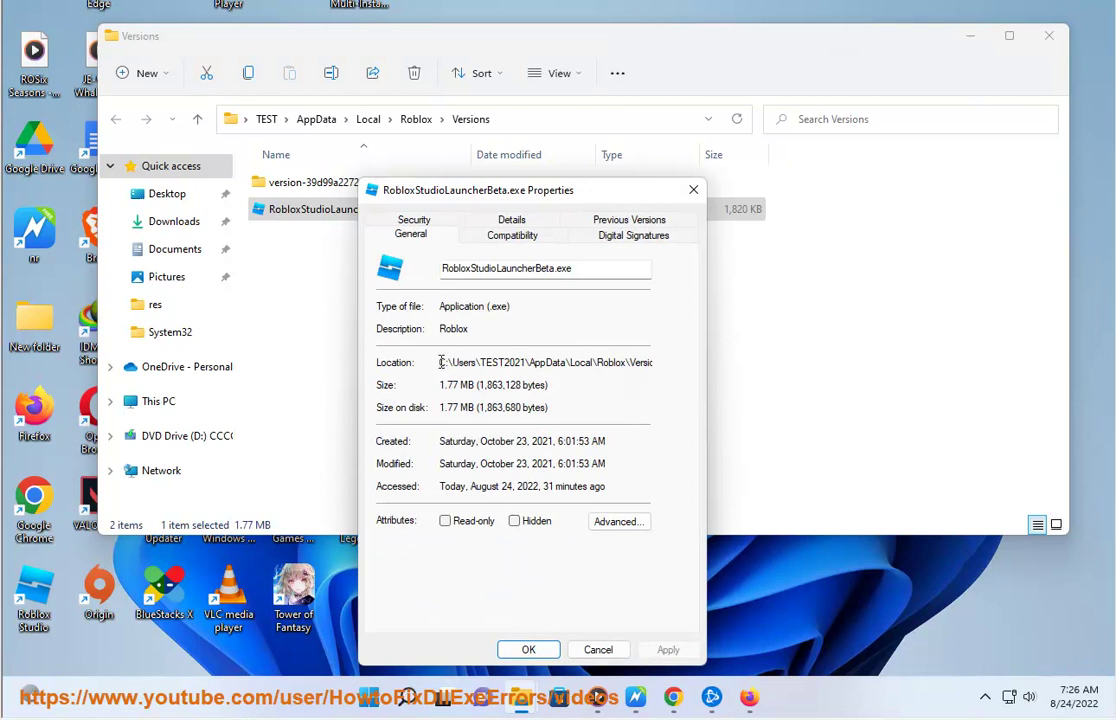
drag(441, 364, 736, 360)
right_click(655, 362)
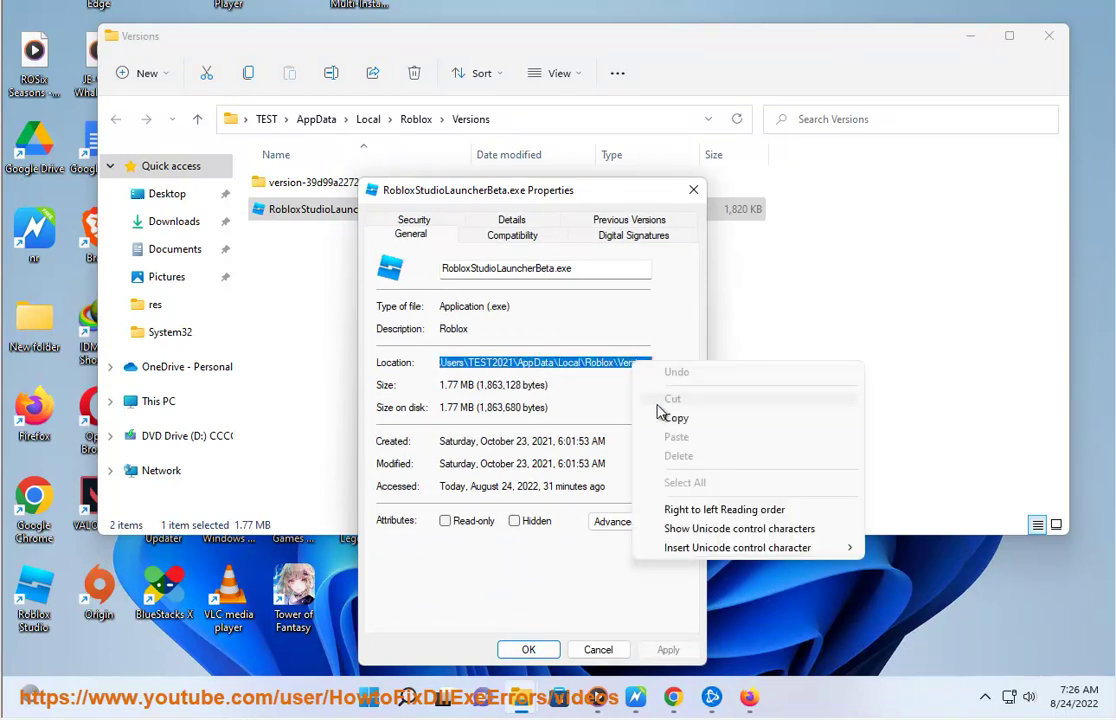
click(672, 416)
Step: Open the Windows Defender Firewall allowed apps list in Control Panel, unlock its settings, and start allowing another app
key(super+s)
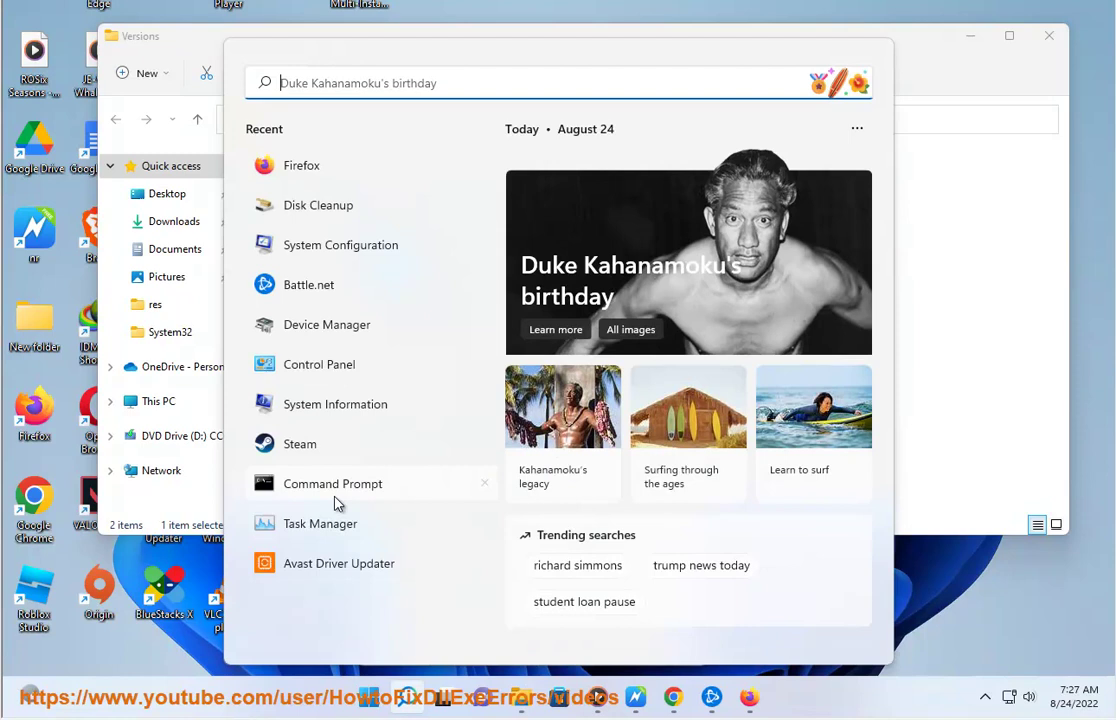
click(322, 372)
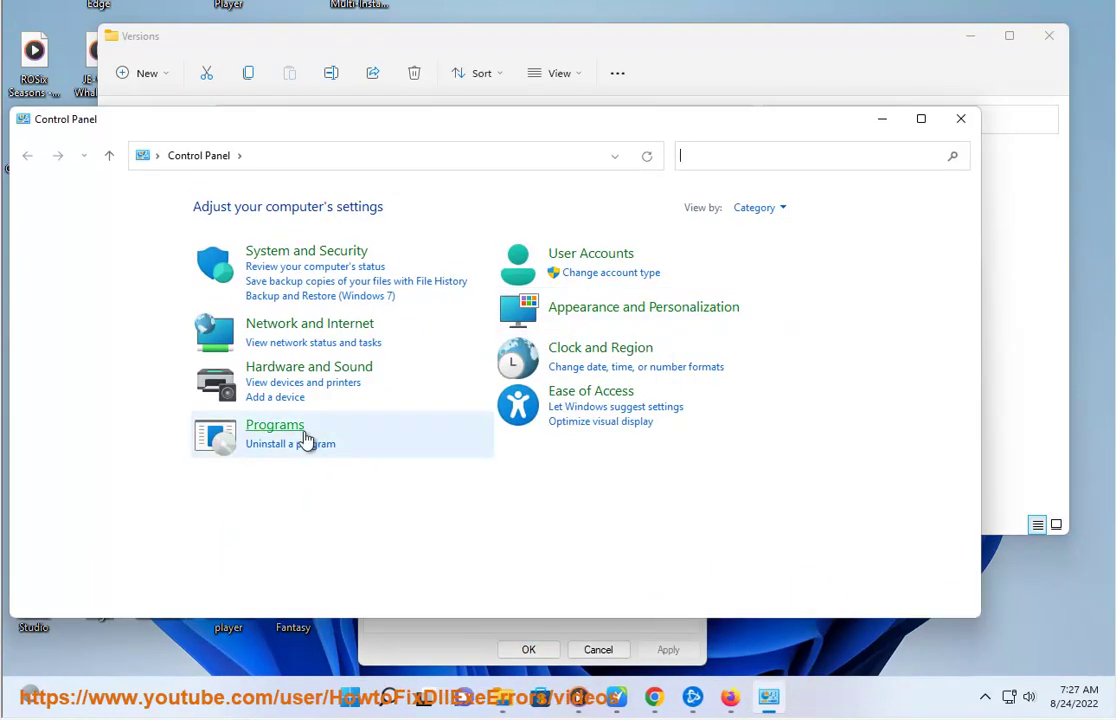
click(306, 251)
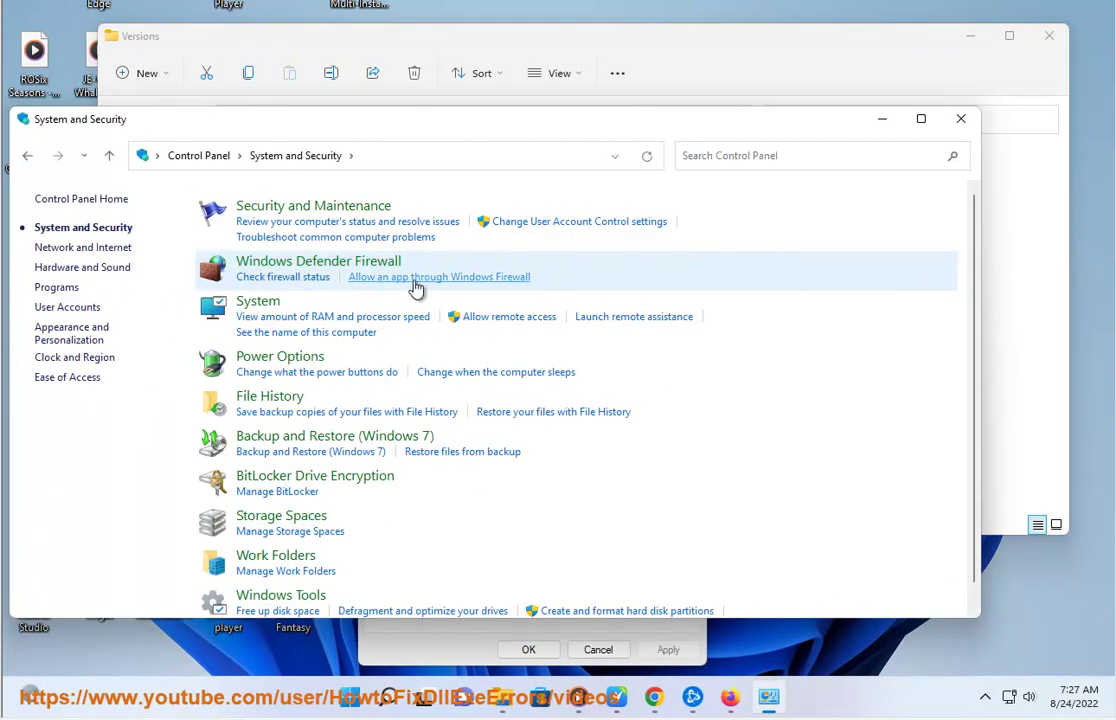
click(414, 280)
click(690, 246)
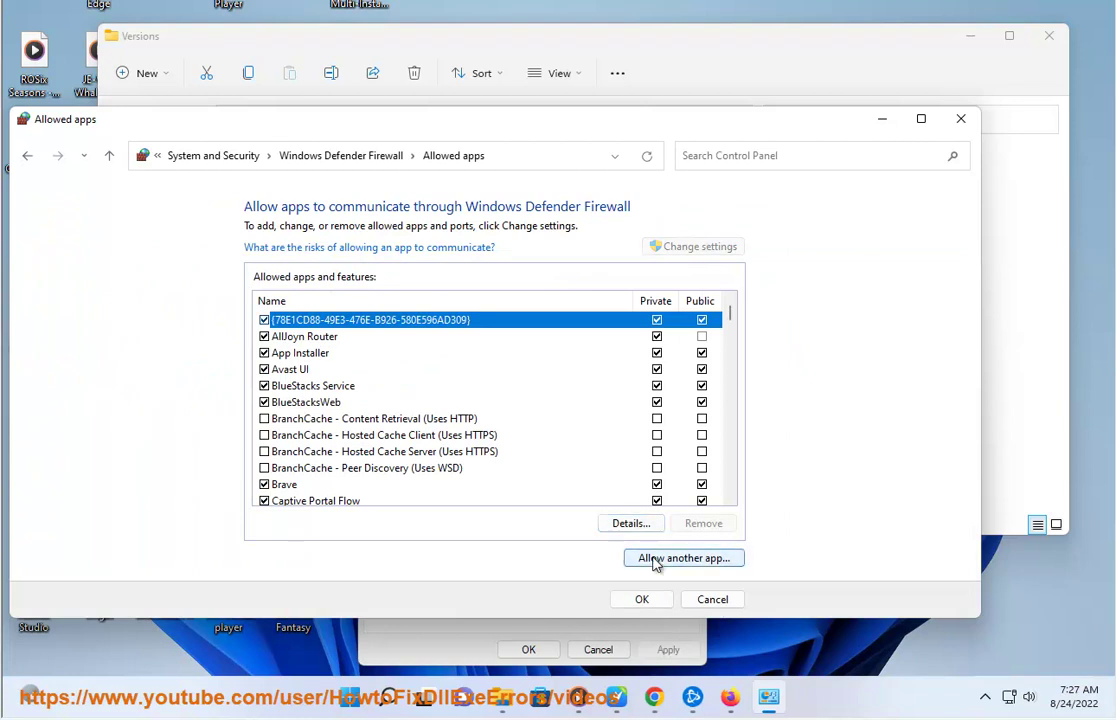
click(656, 561)
Step: Browse to the copied Roblox Versions path and choose RobloxStudioLauncherBeta.exe as the app to add
click(640, 459)
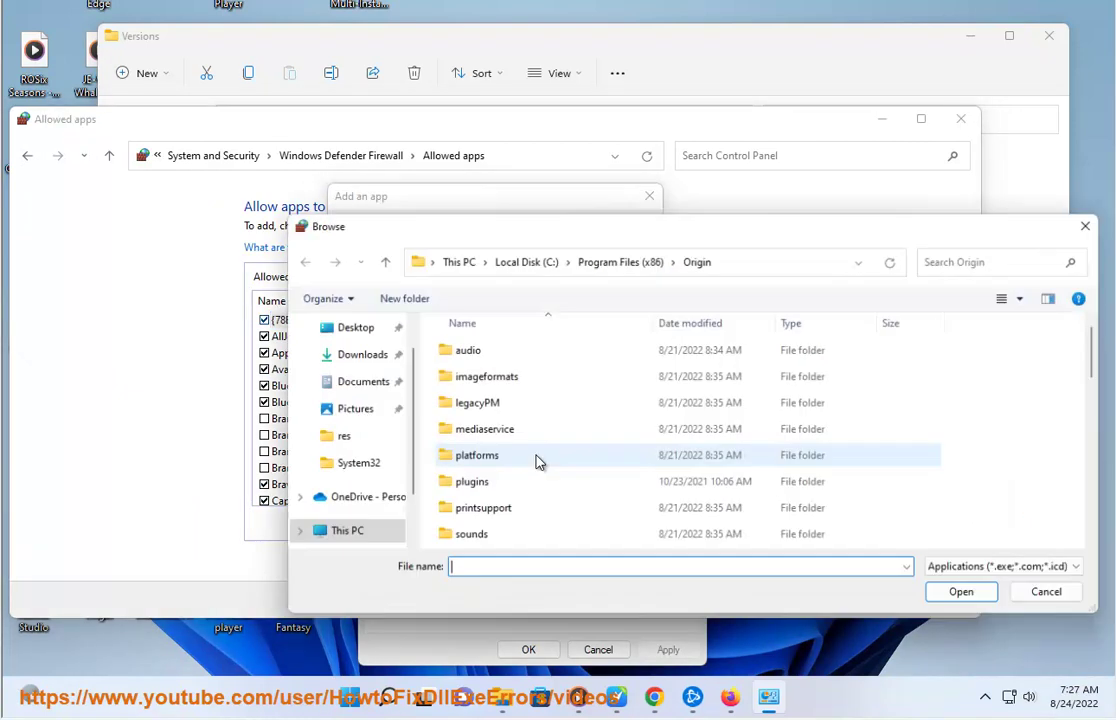
click(508, 568)
key(ctrl+v)
click(960, 598)
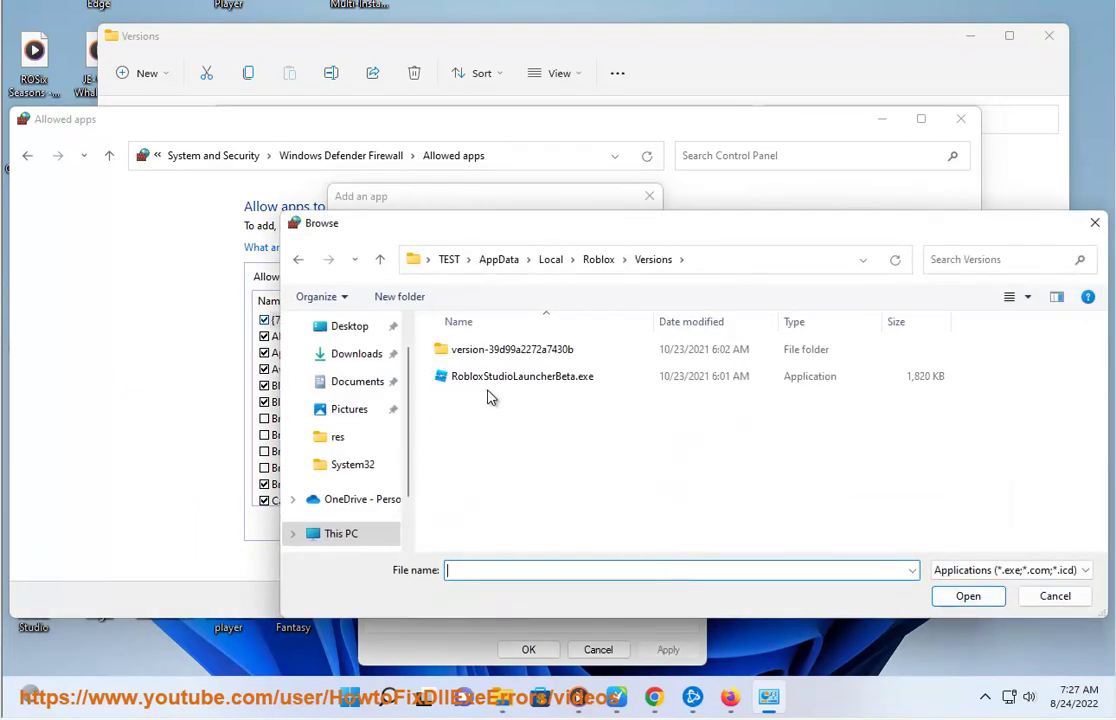
click(489, 380)
click(980, 597)
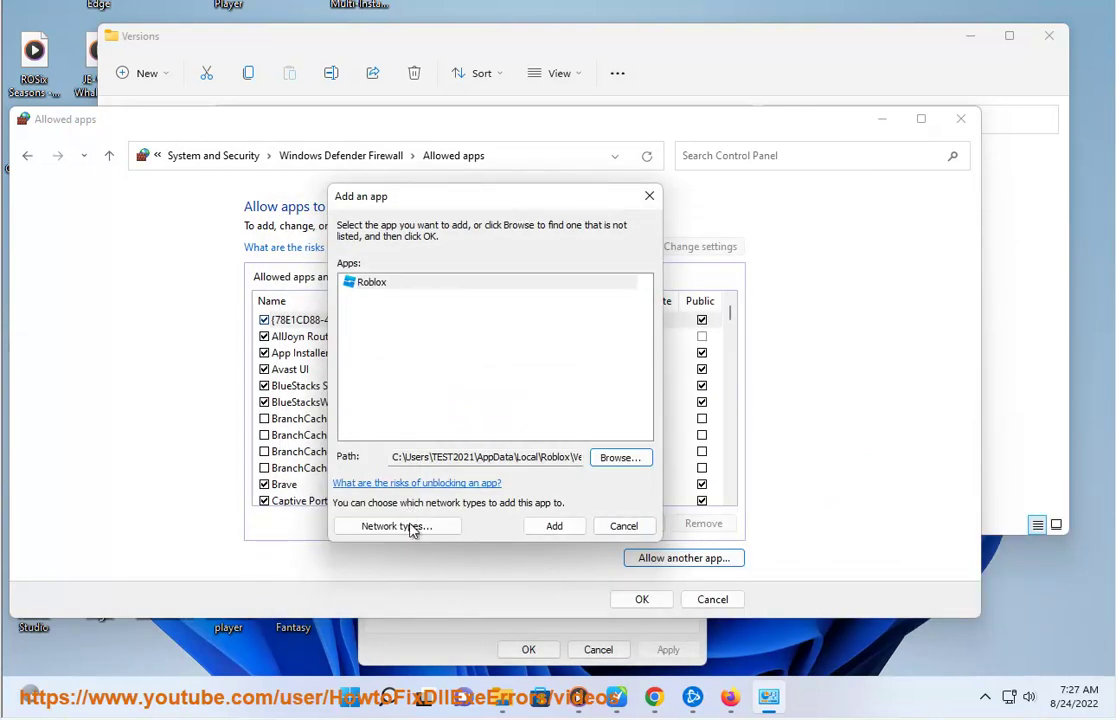
Step: Review the network types, add the Roblox Studio launcher to the allowed apps, save the list, and close Control Panel
click(412, 527)
drag(437, 280, 760, 281)
click(846, 451)
click(550, 527)
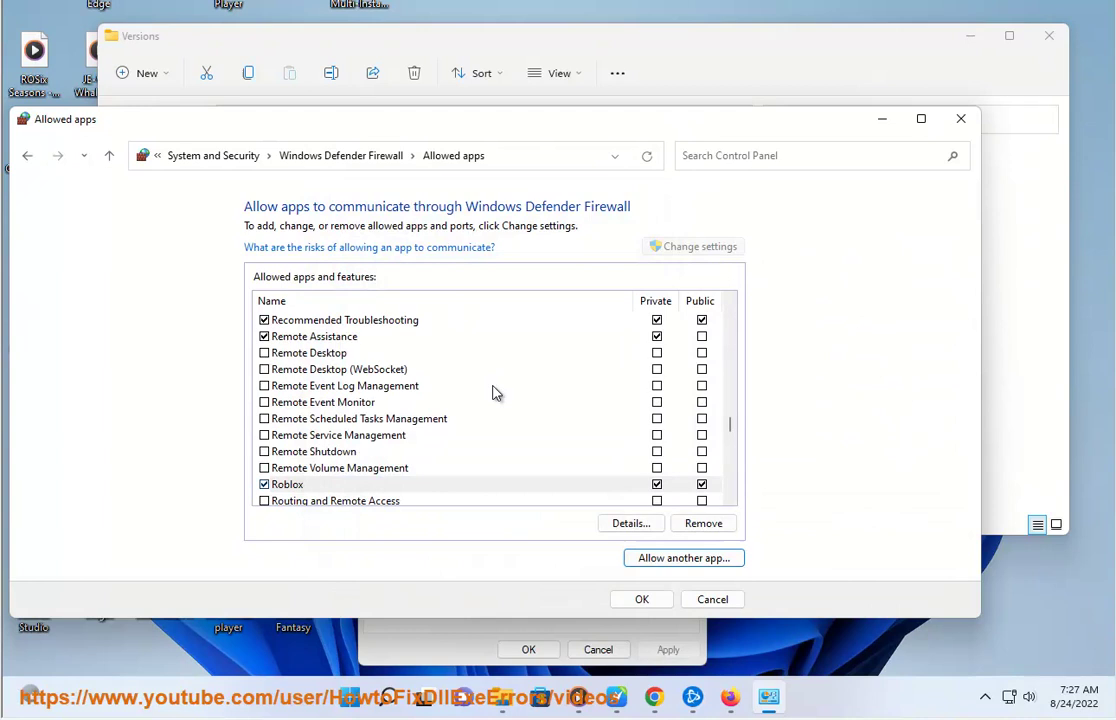
click(661, 599)
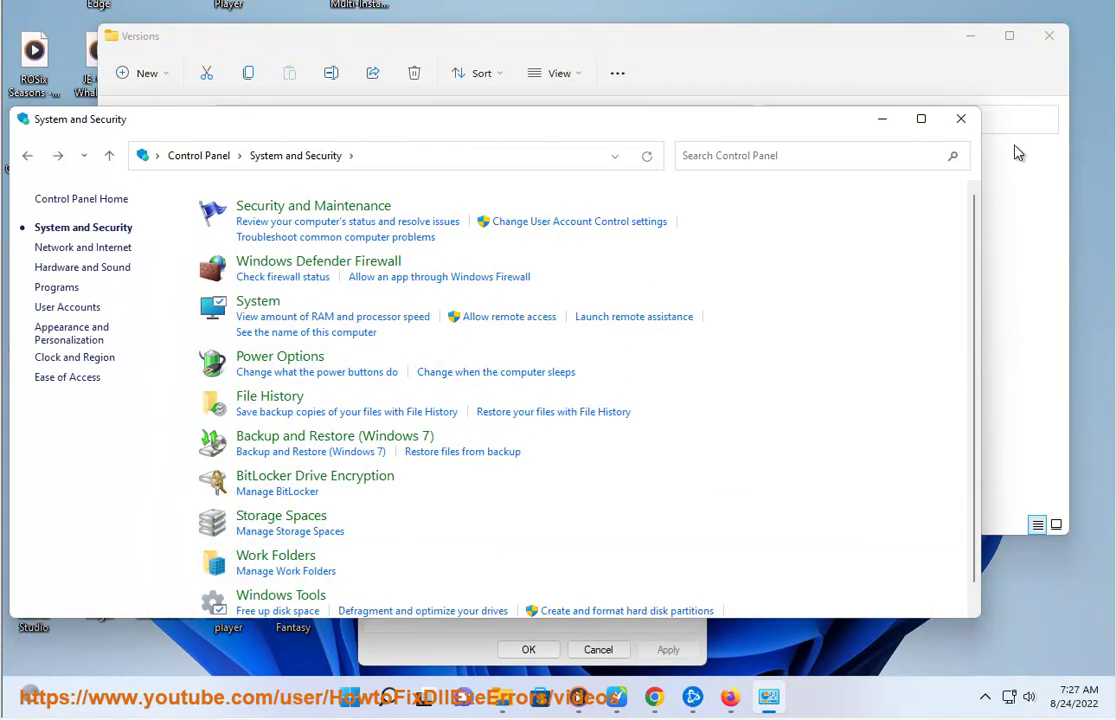
click(961, 121)
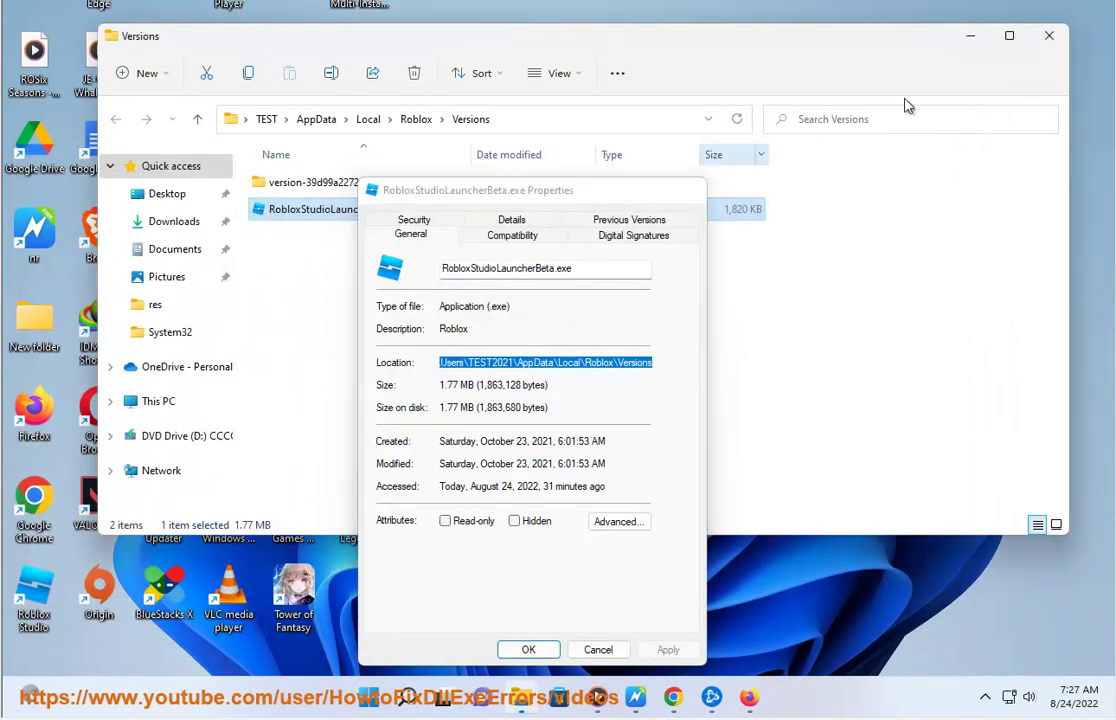
Step: Close the launcher properties and the Versions folder, and open the file location of the Roblox Player desktop shortcut
key(Escape)
click(1049, 35)
drag(228, 5, 420, 415)
right_click(430, 421)
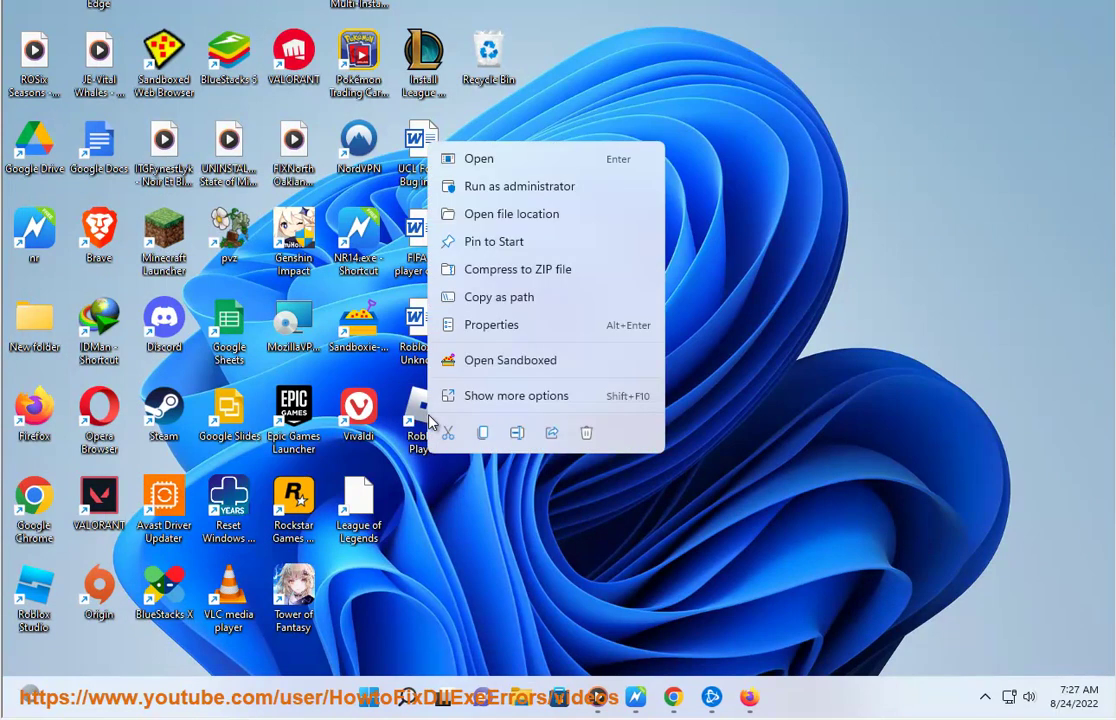
click(489, 213)
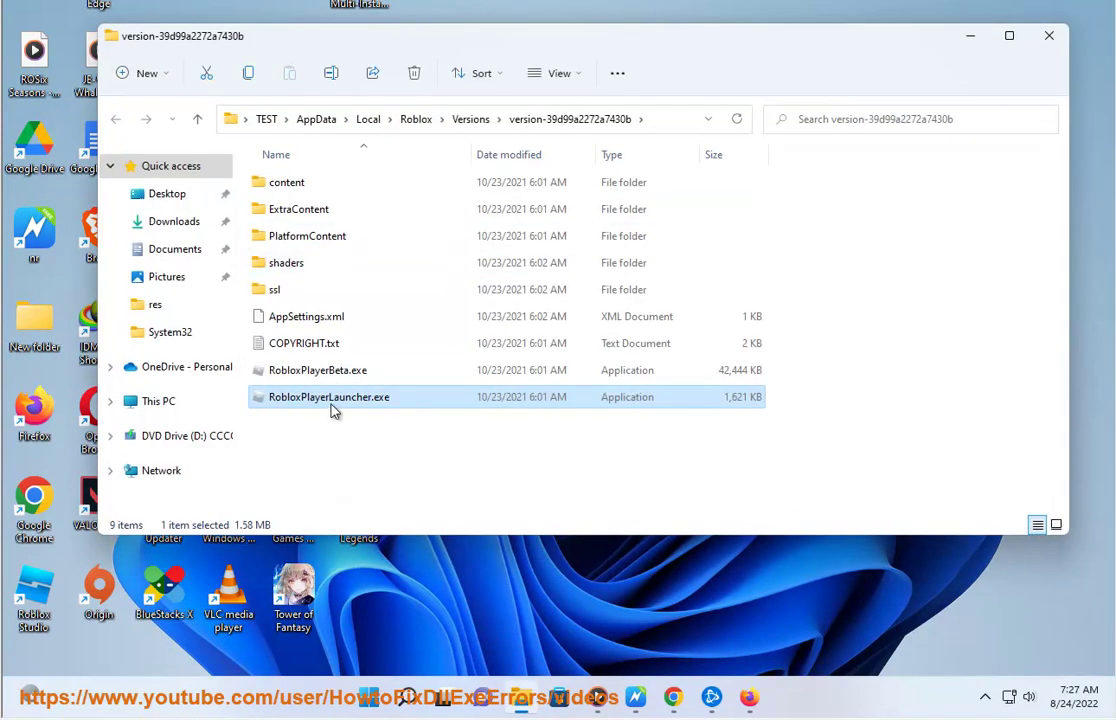
Step: Copy the location path of RobloxPlayerLauncher.exe from its file properties
right_click(333, 400)
click(398, 314)
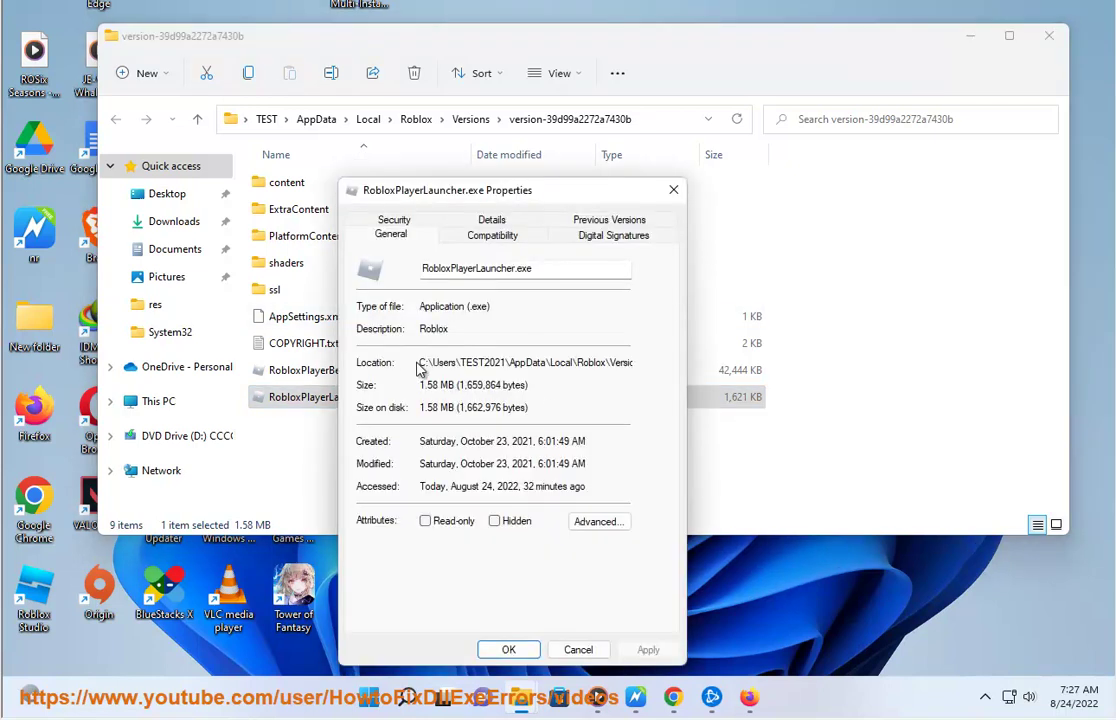
drag(420, 362, 707, 360)
right_click(606, 360)
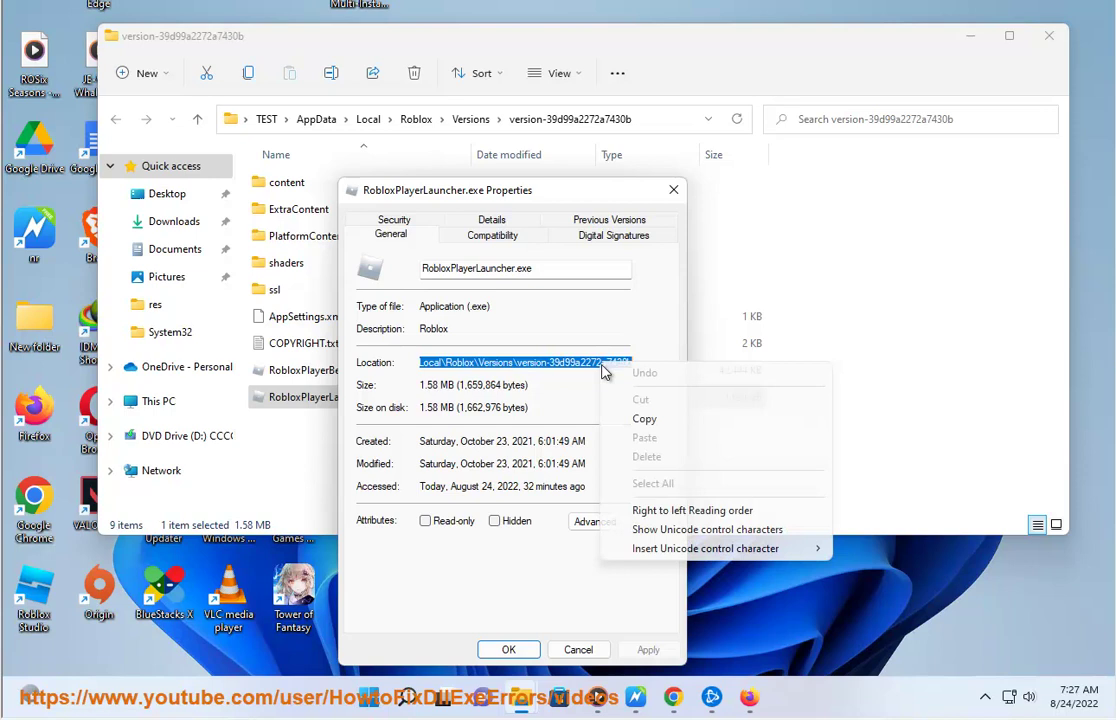
click(620, 418)
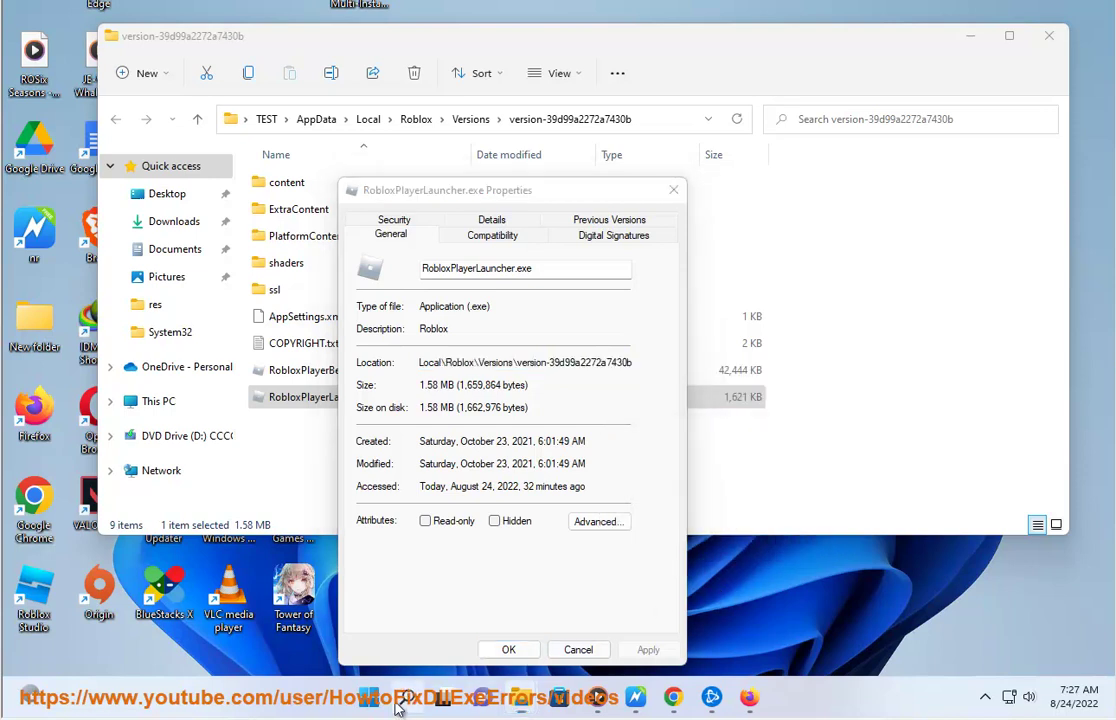
Step: Reopen the firewall's allowed apps list through System and Security in Control Panel and start allowing another app
key(super+s)
click(313, 368)
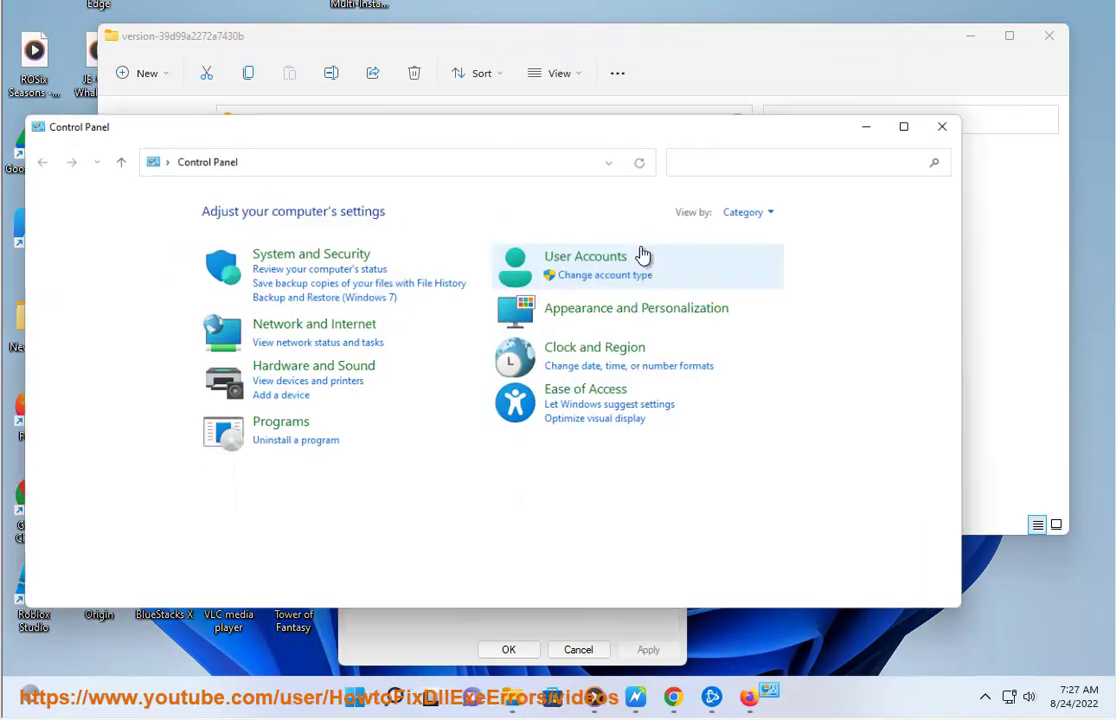
click(340, 251)
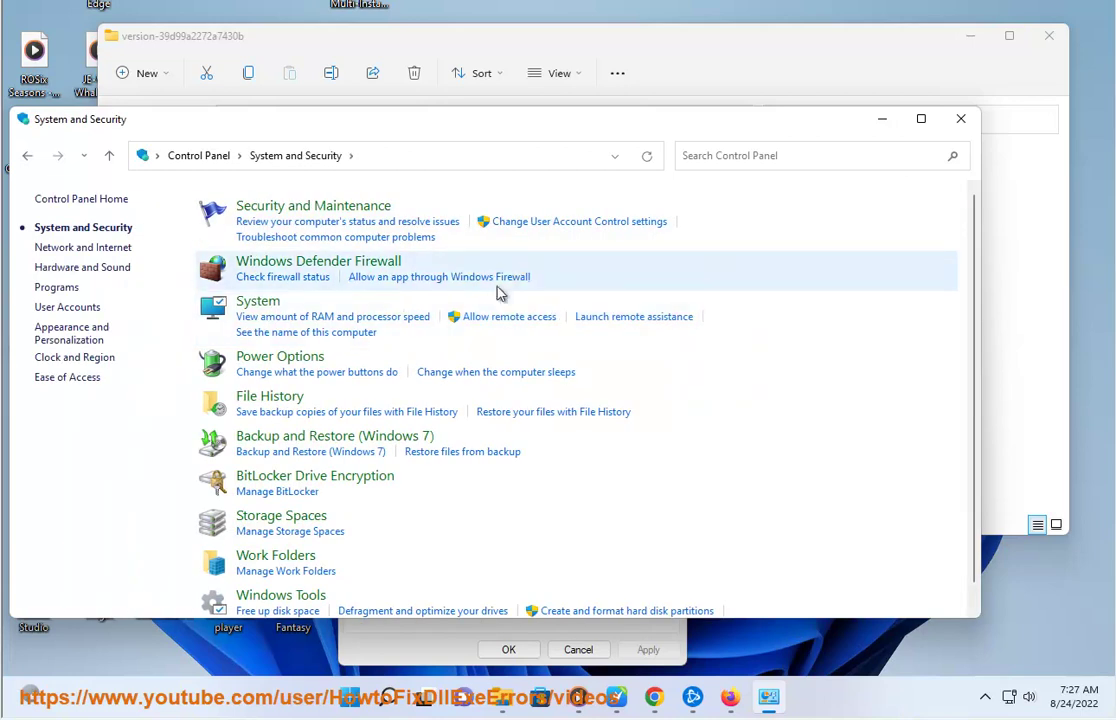
click(502, 279)
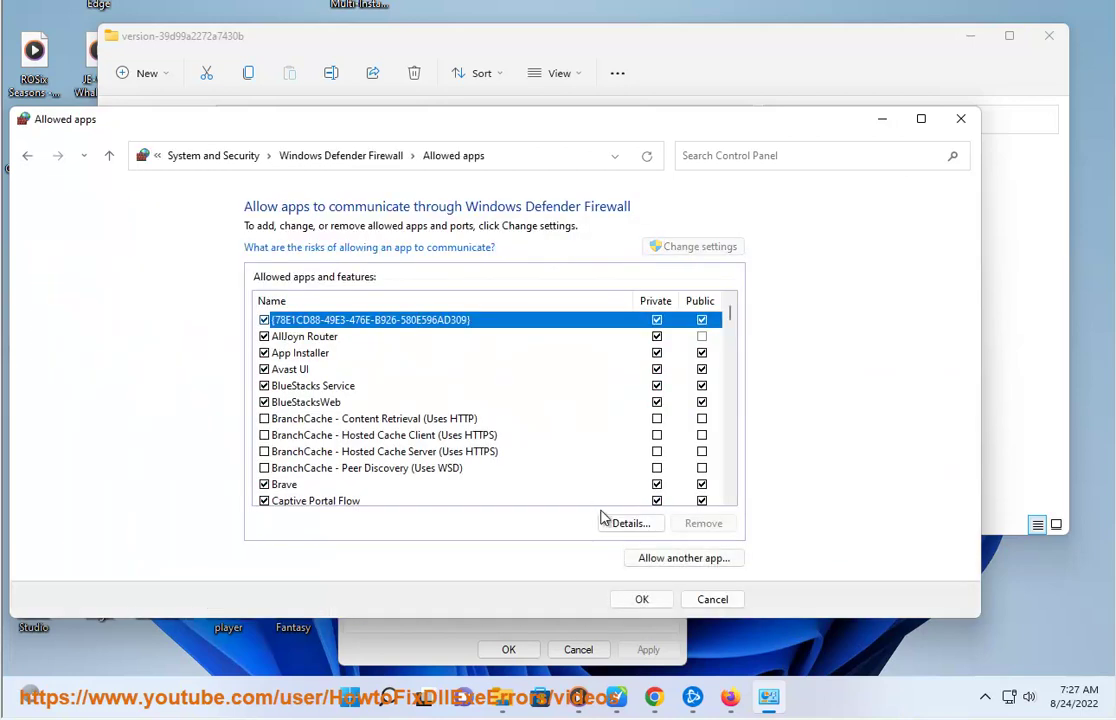
click(632, 557)
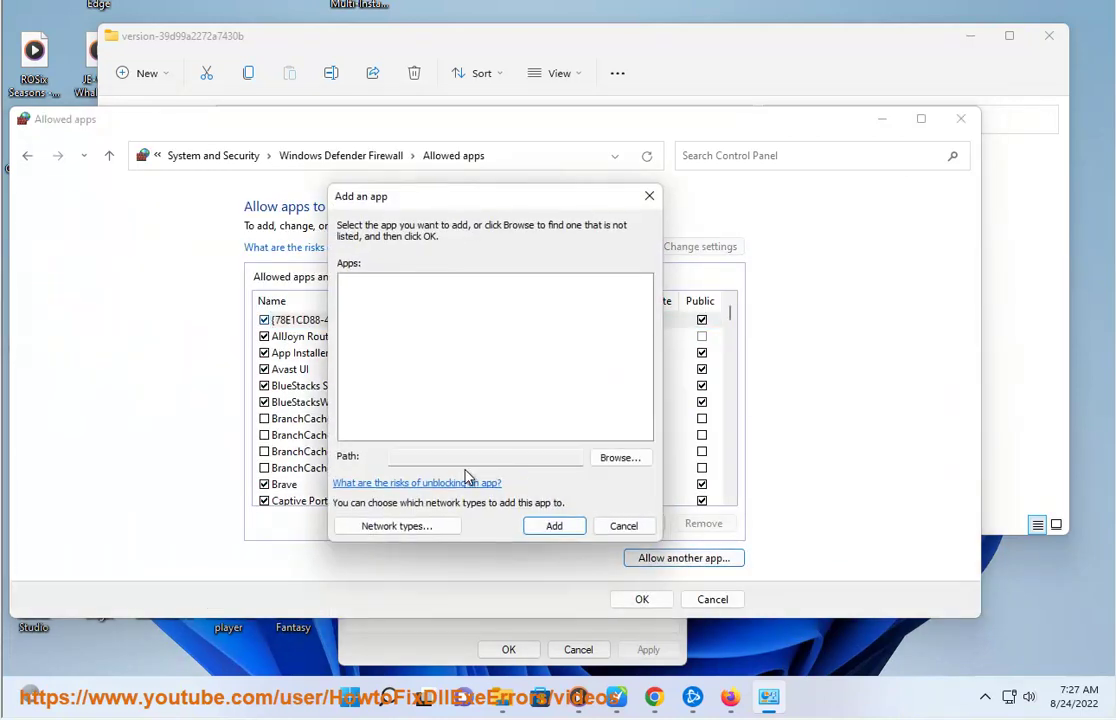
Step: Browse to the copied Roblox version folder path and choose RobloxPlayerLauncher.exe as the app to add
click(625, 459)
key(ctrl+v)
key(Return)
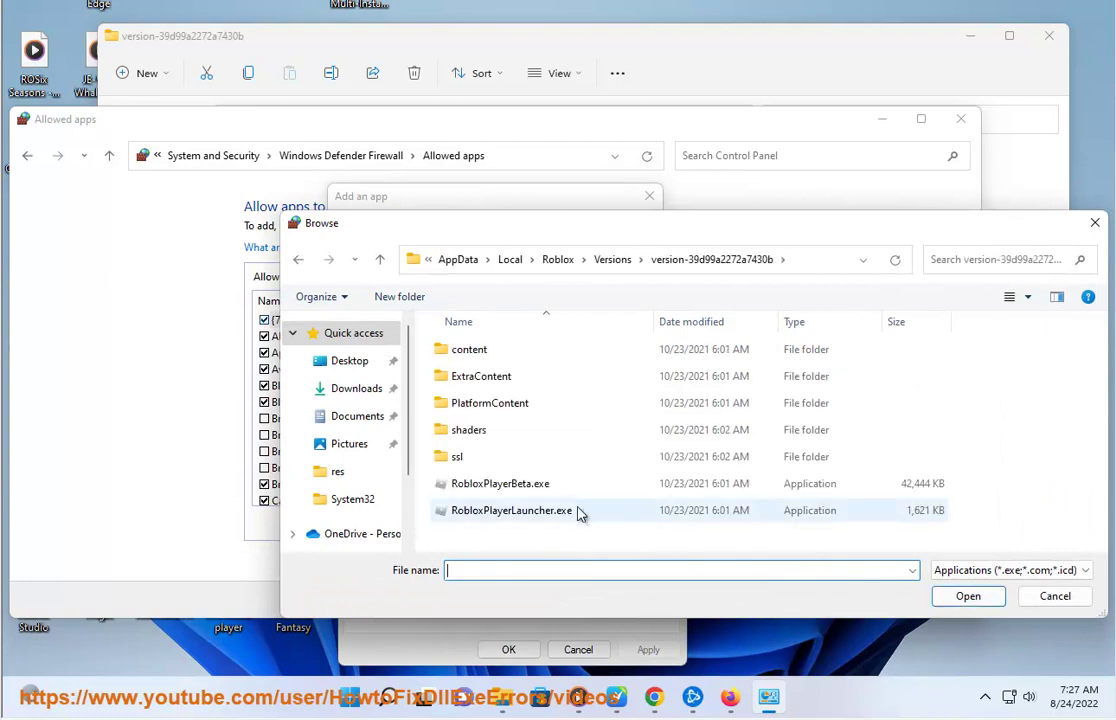
click(515, 510)
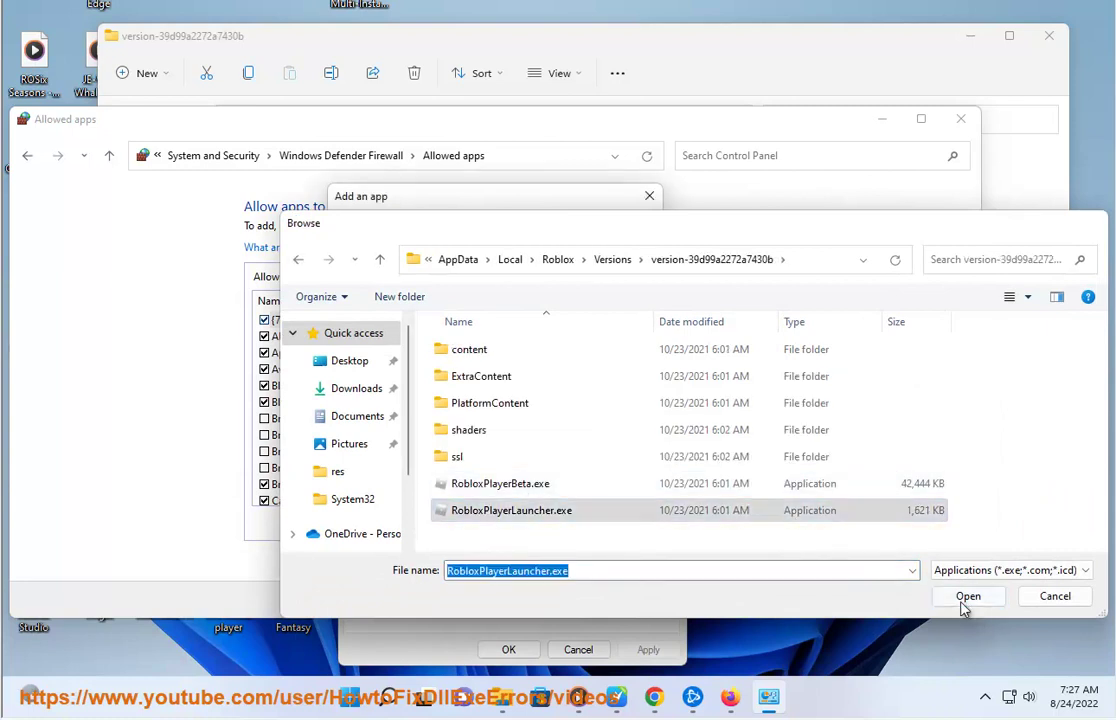
click(967, 600)
Step: Check the network types, add the Roblox Player launcher to the allowed apps, save, and close all open windows
click(400, 524)
click(525, 432)
click(554, 525)
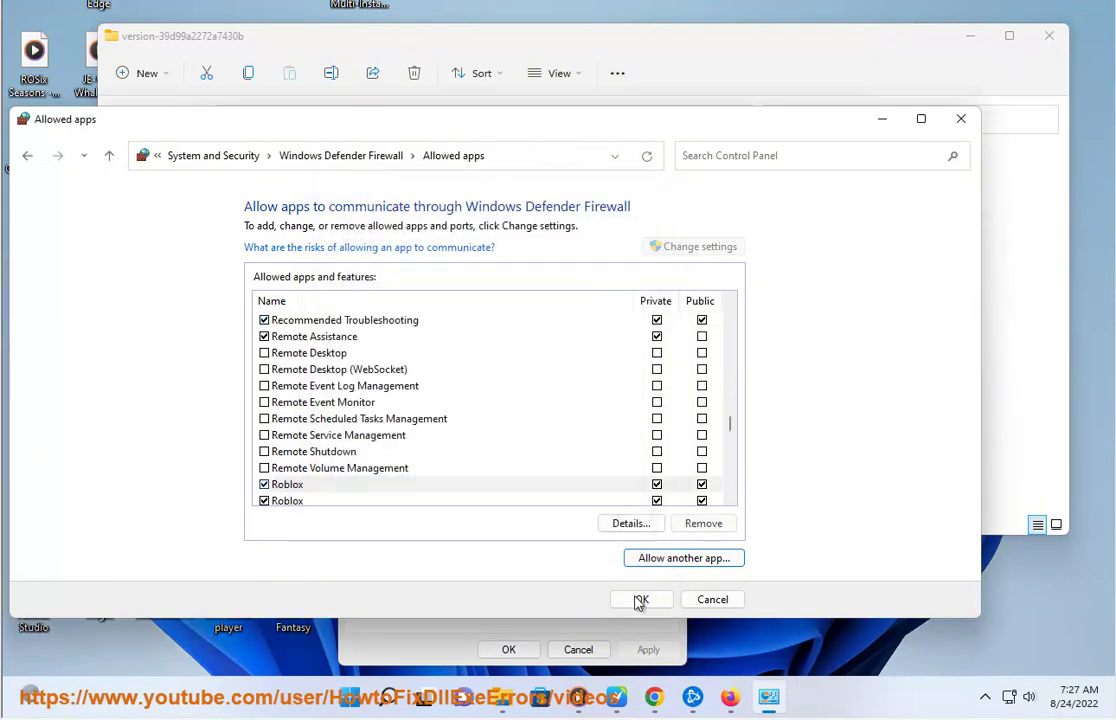
click(642, 599)
click(958, 121)
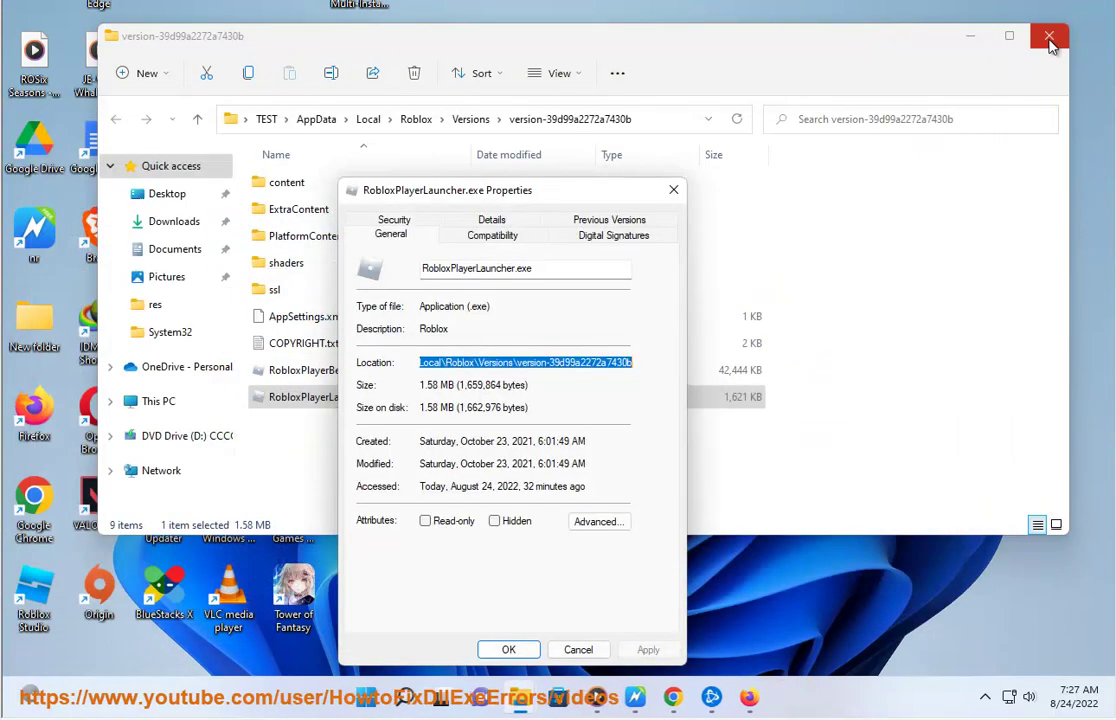
click(1058, 35)
click(666, 192)
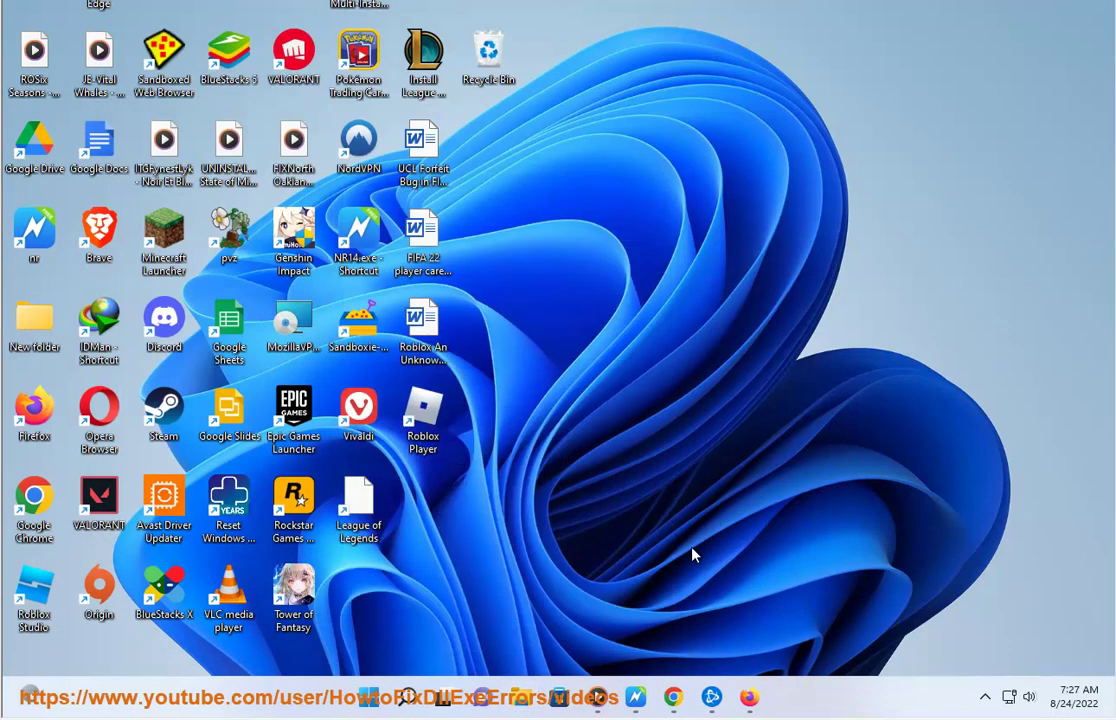
Step: Check the document's antivirus fix, and open the virus & threat protection settings of Windows Security through the Privacy & security settings
click(645, 696)
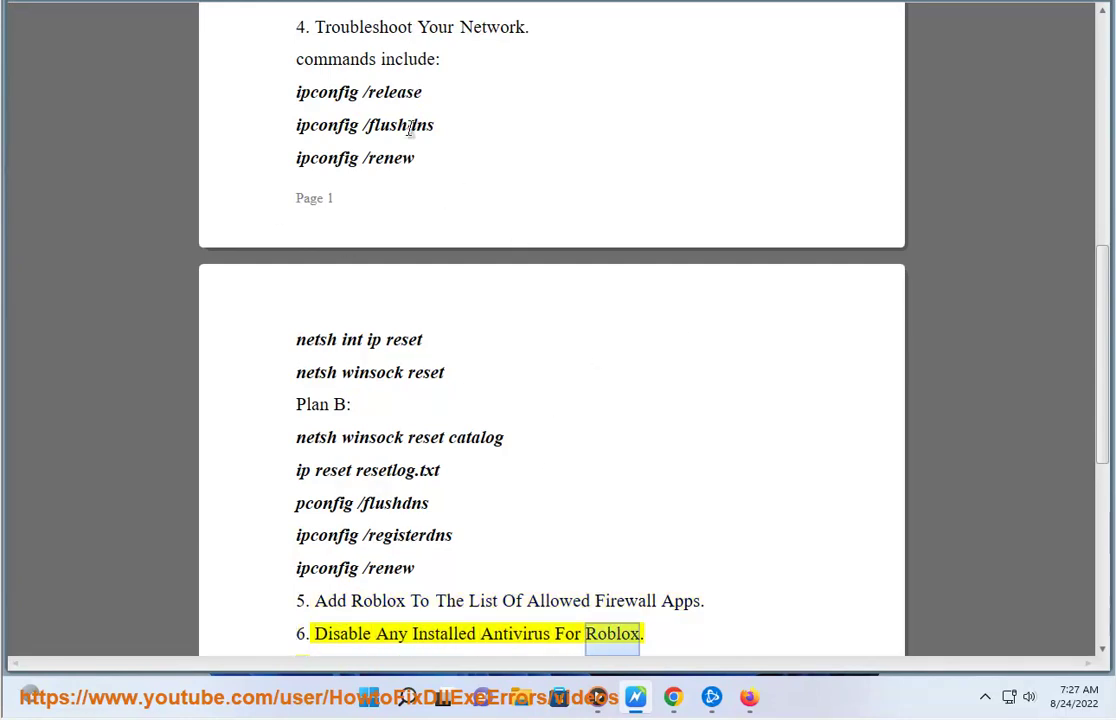
click(369, 697)
click(770, 188)
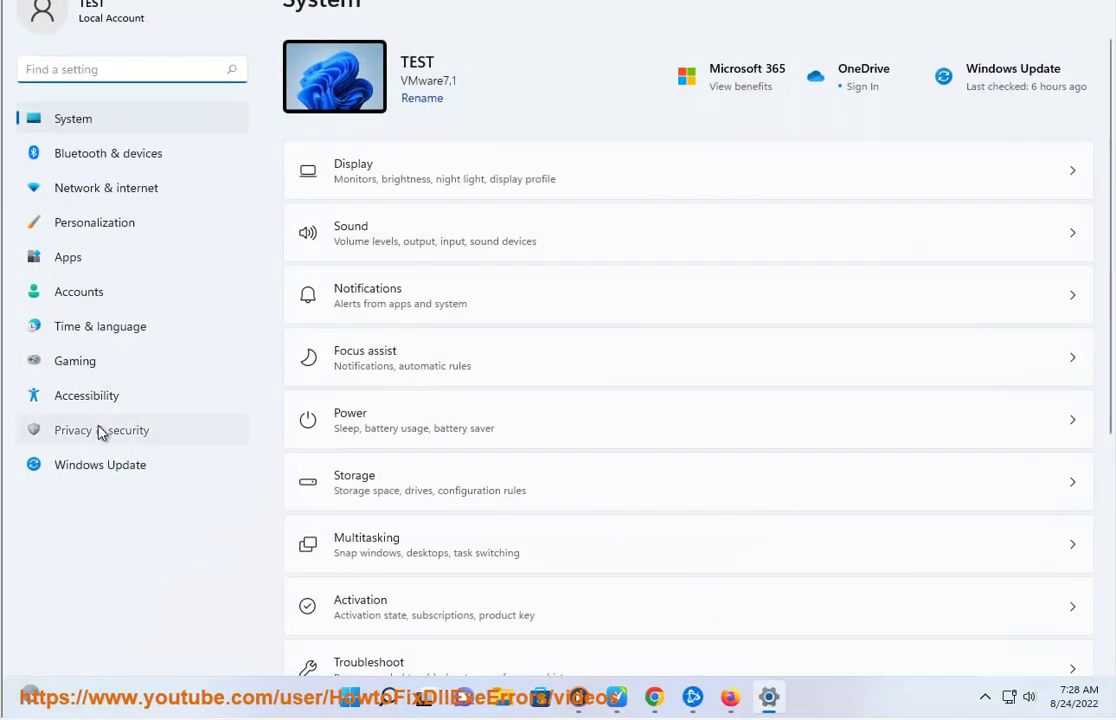
click(50, 430)
click(400, 96)
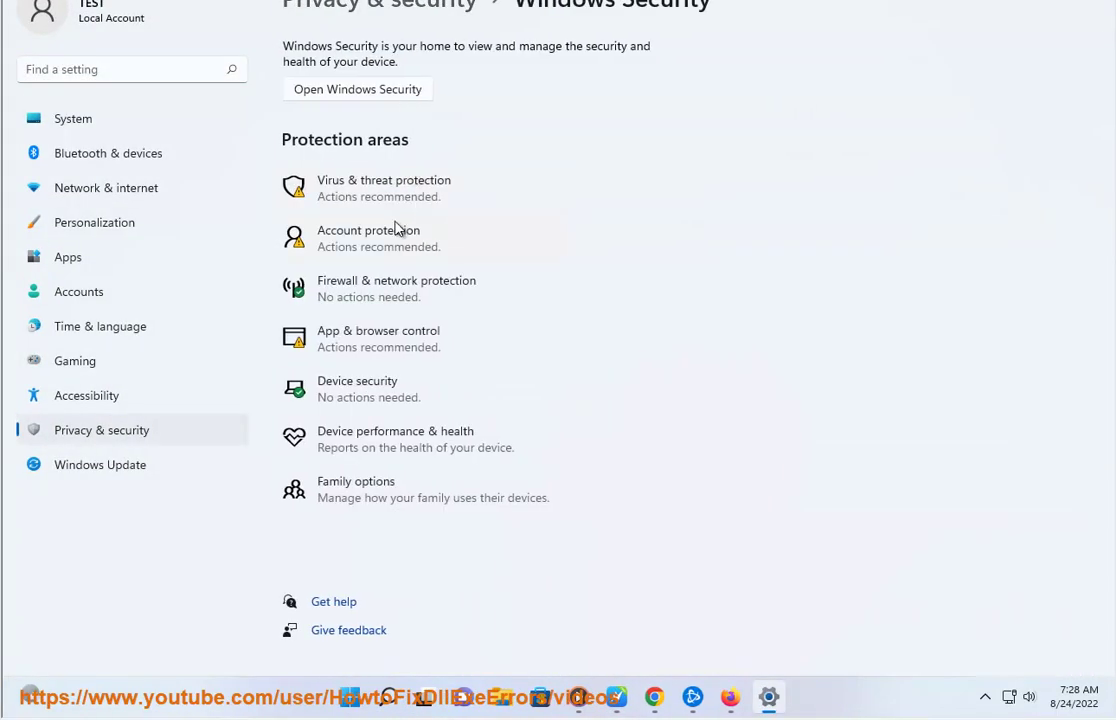
click(397, 204)
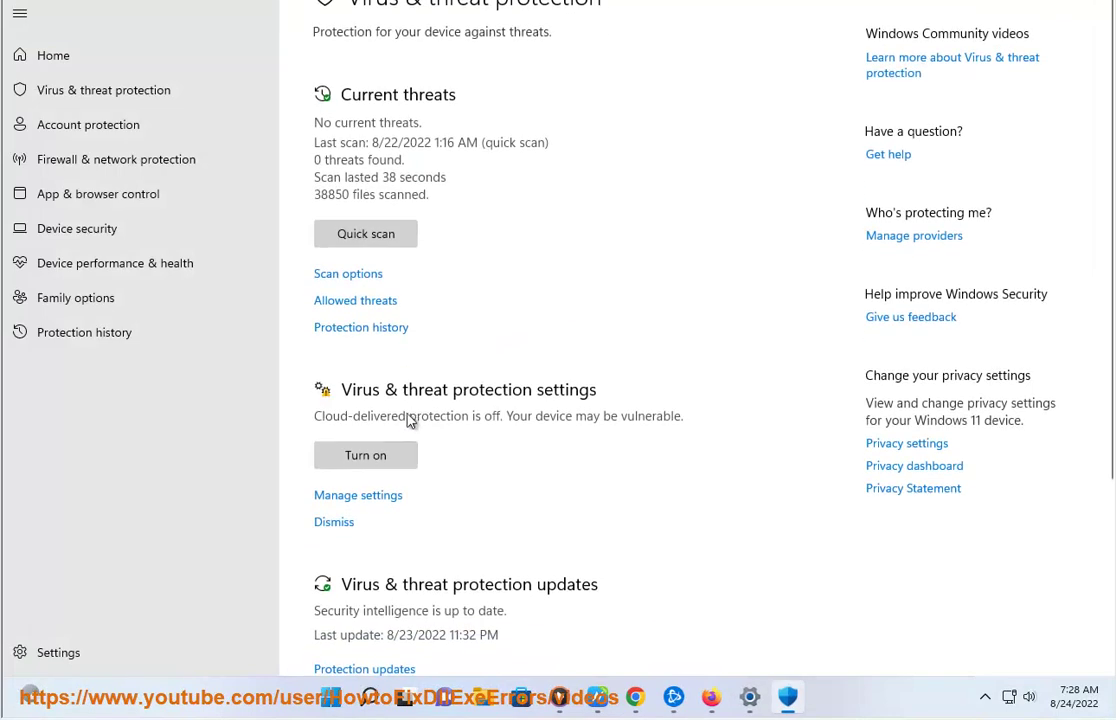
click(372, 503)
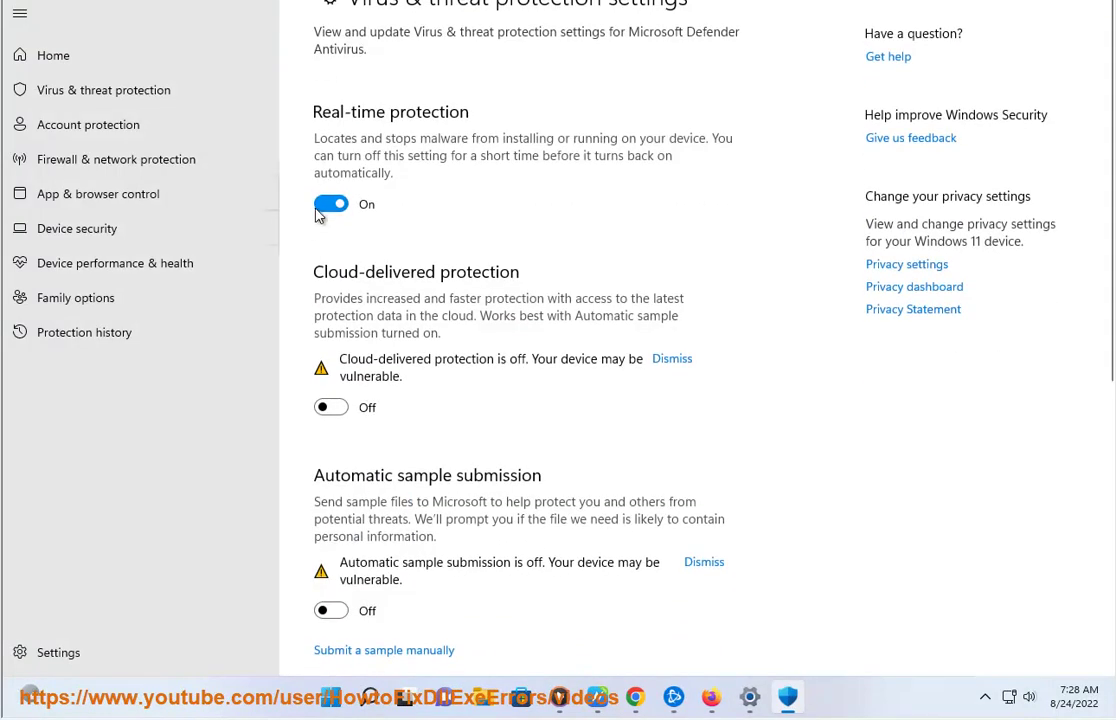
Step: Try to turn off real-time protection, decline the permission request, look over the remaining protection settings, and close Windows Security
click(327, 207)
click(700, 455)
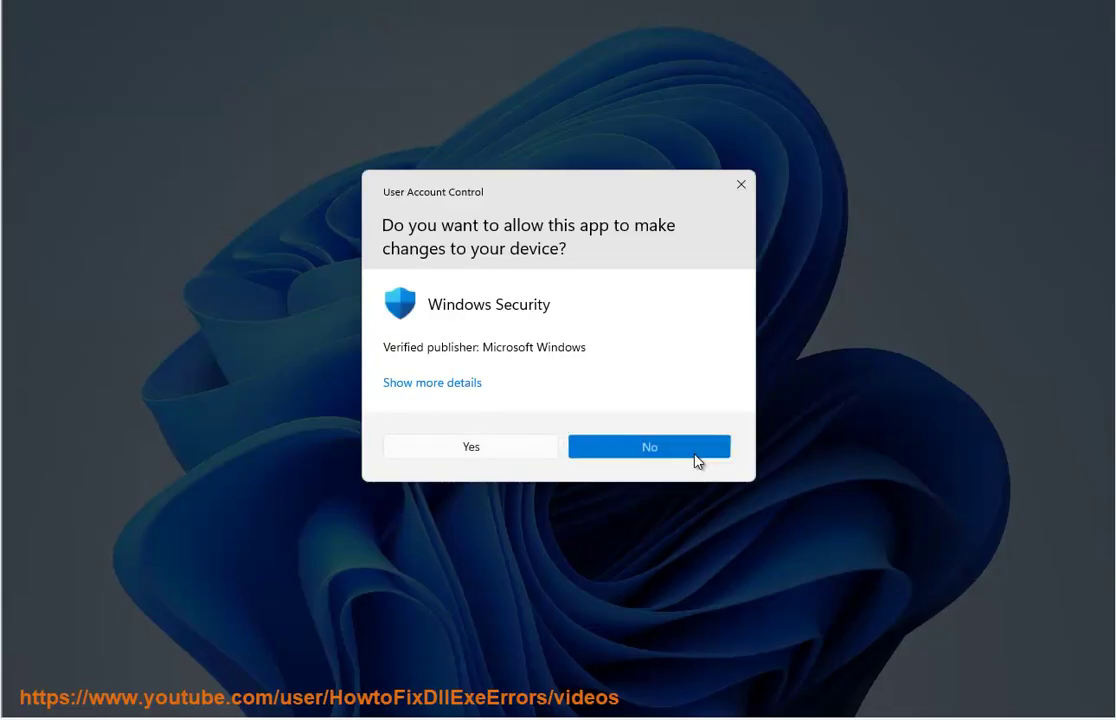
scroll(605, 381, down, 2)
scroll(605, 381, down, 2)
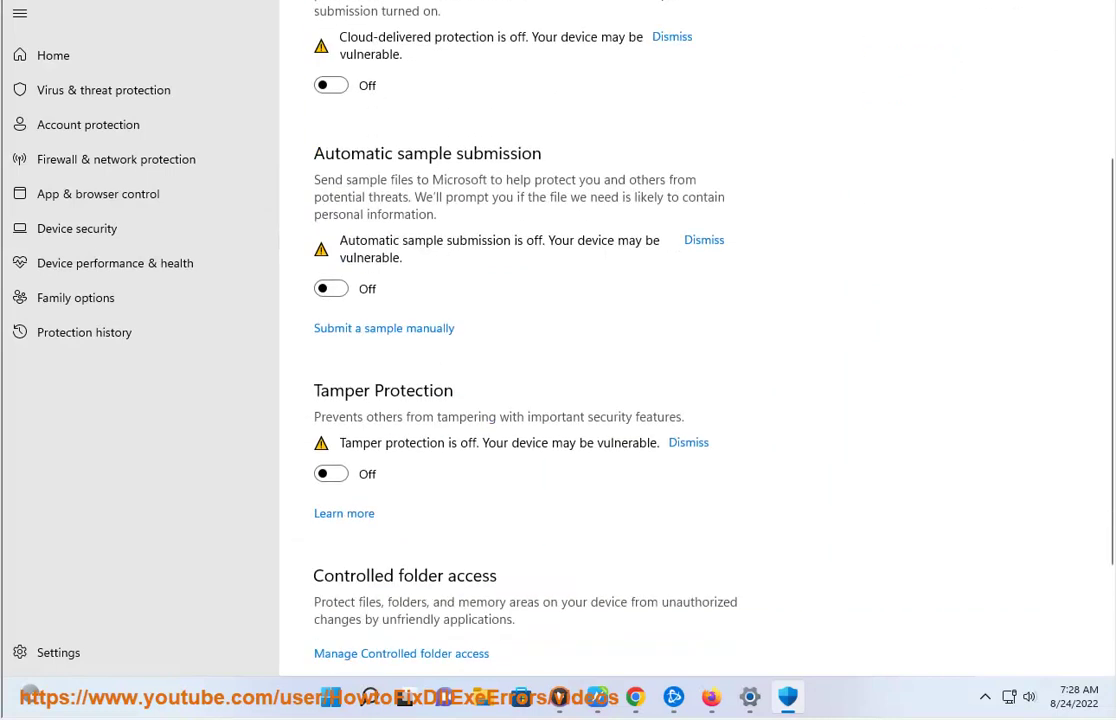
key(alt+F4)
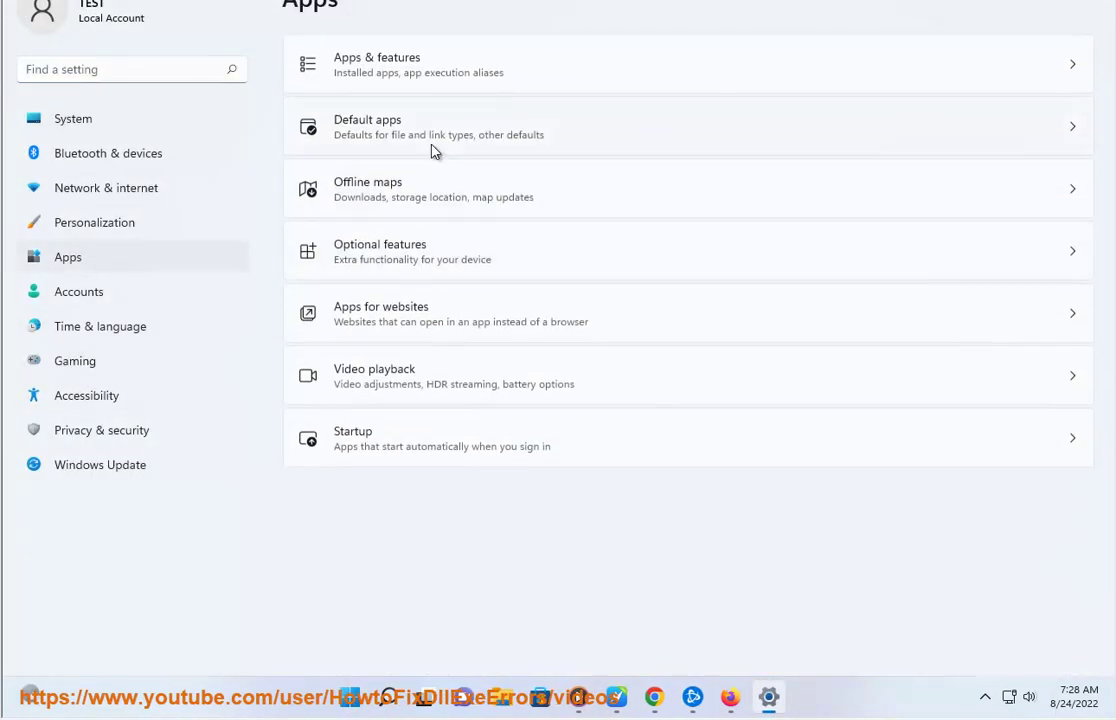
Step: Search the installed apps list for ROB, view the uninstall option for Roblox Player, and dismiss it
click(441, 88)
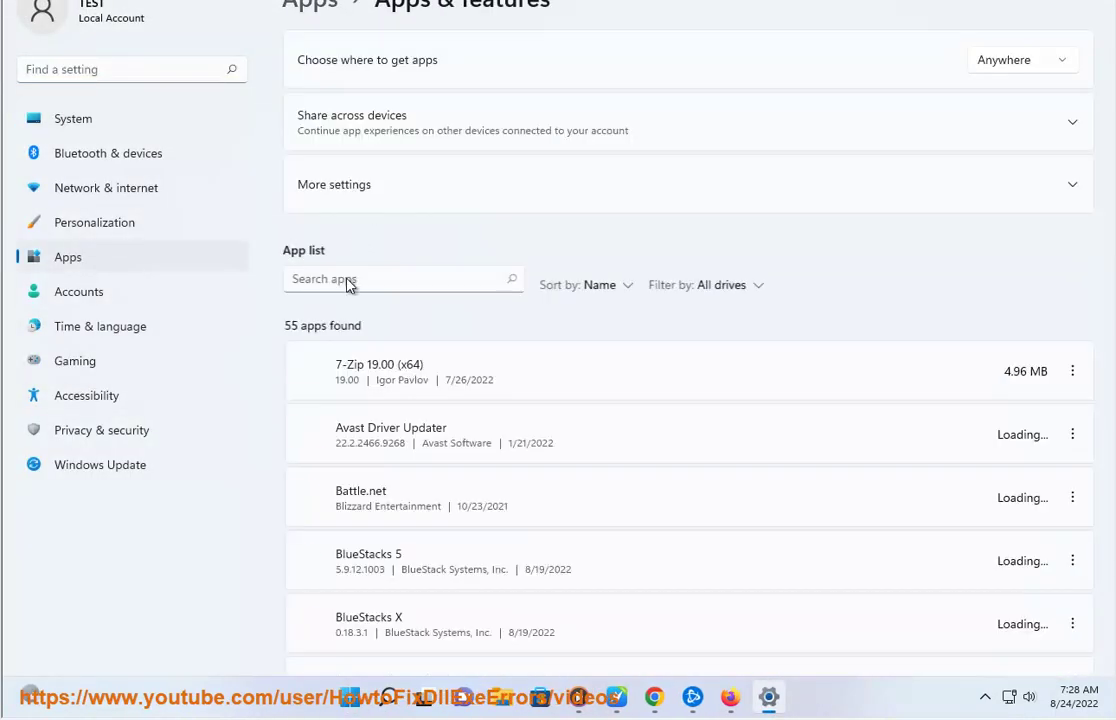
click(337, 279)
text(RO)
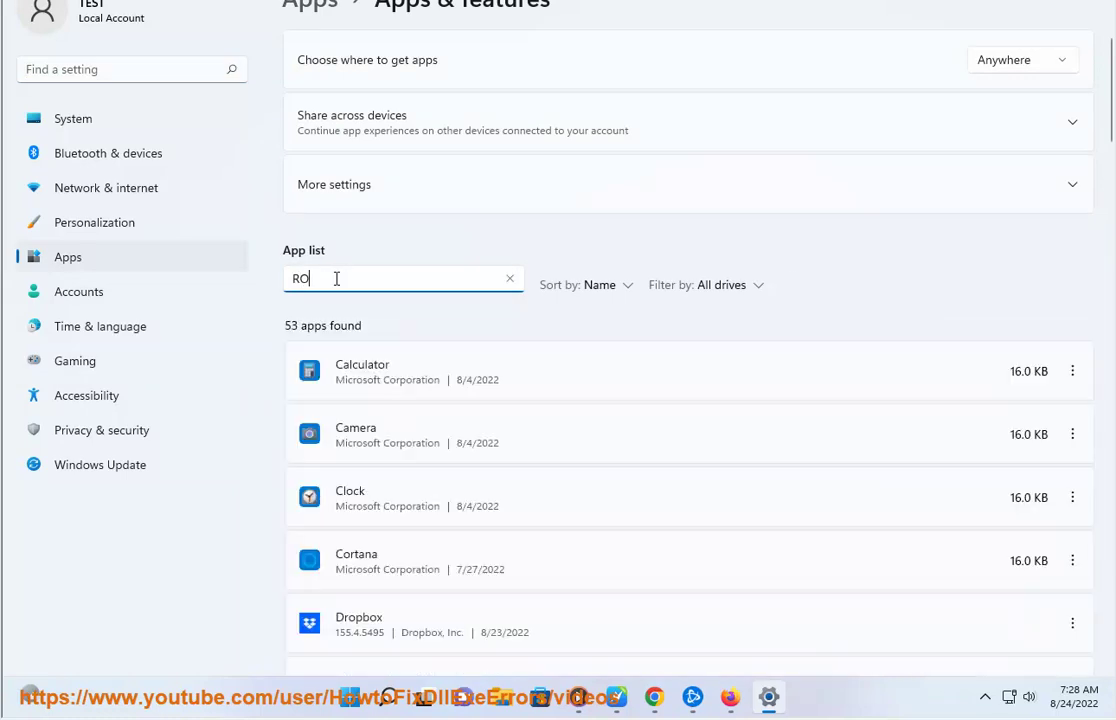
text(B)
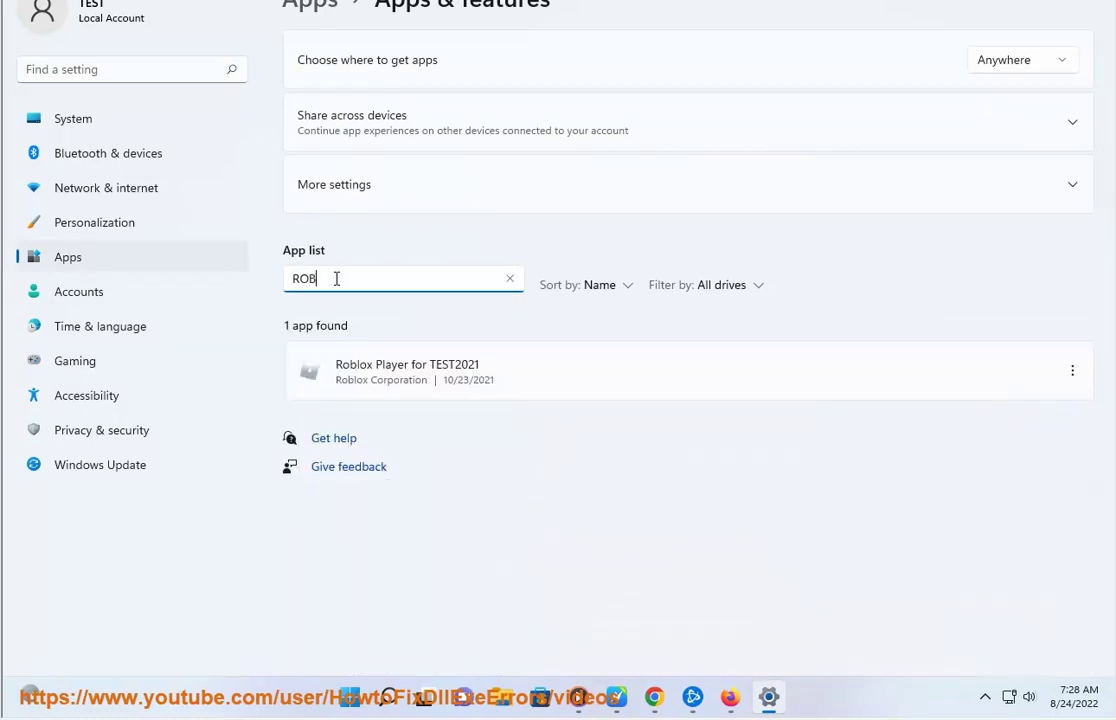
click(1072, 371)
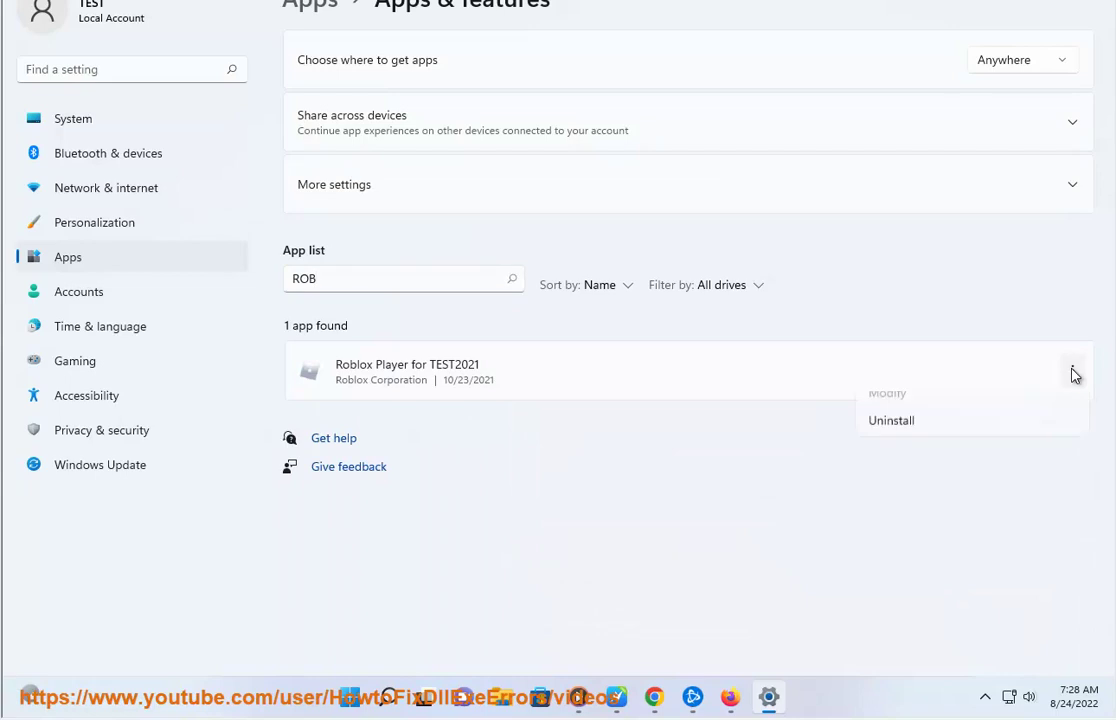
click(767, 473)
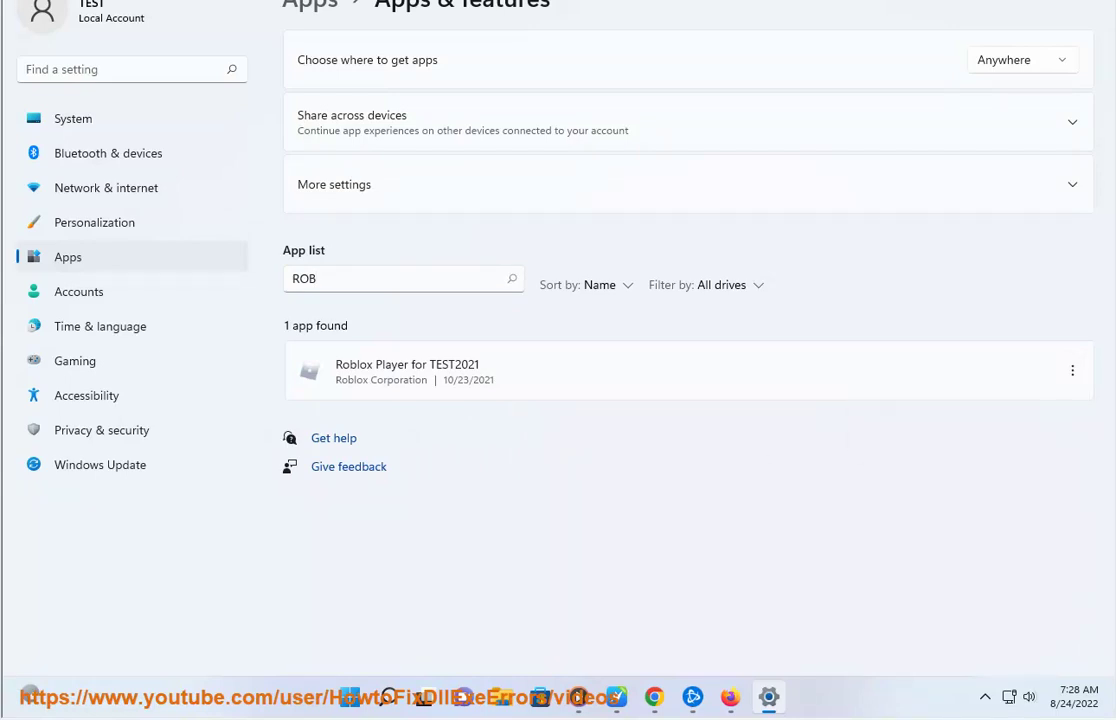